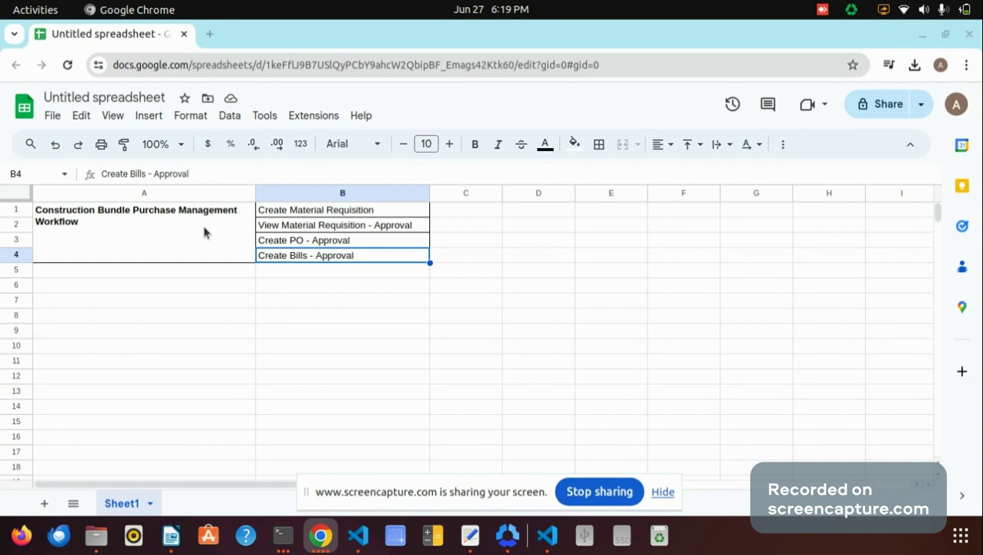
# Step through the four workflow steps in B1–B4, then switch to the other Chrome window
pyautogui.press('Up')
pyautogui.press('Up')
pyautogui.press('Up')
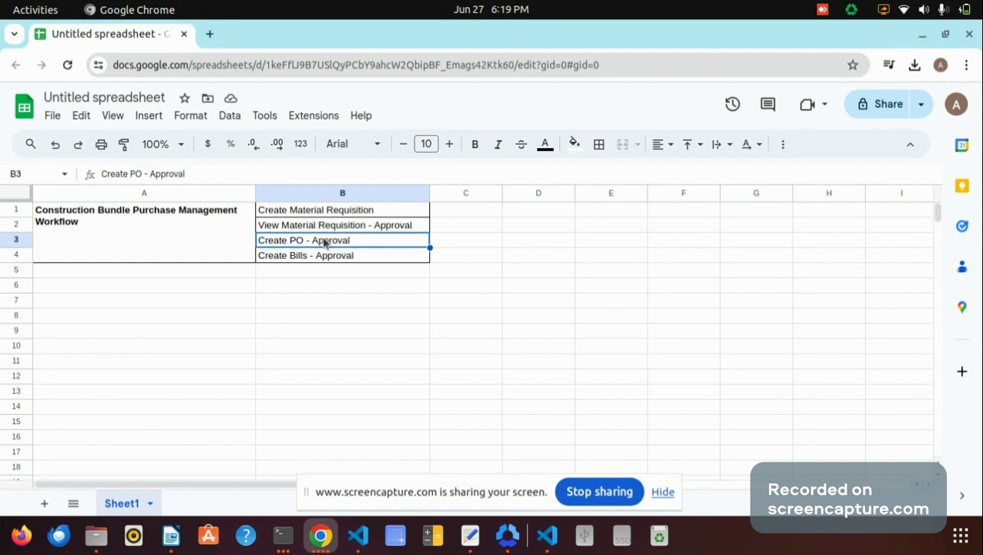
pyautogui.press('Right')
pyautogui.press('Left')
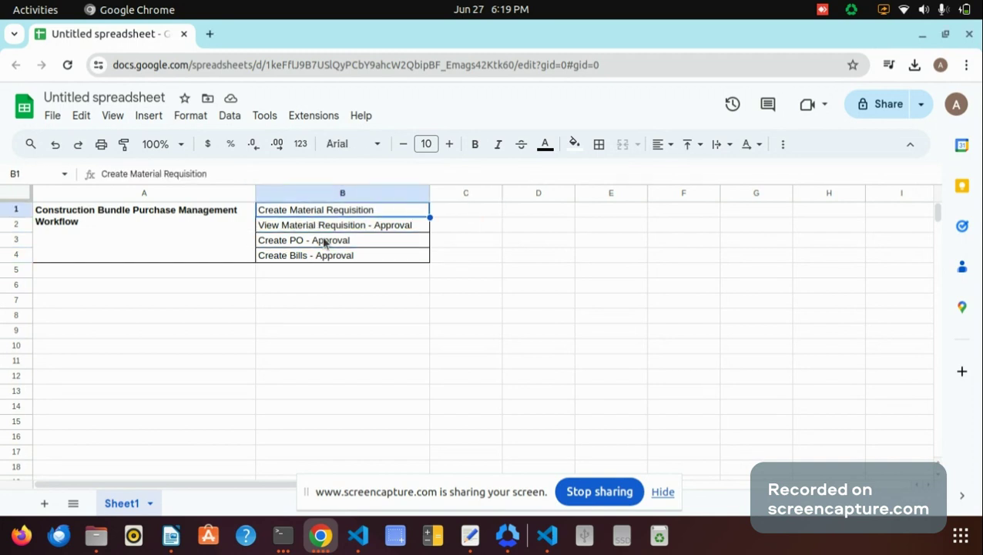
pyautogui.press('Down')
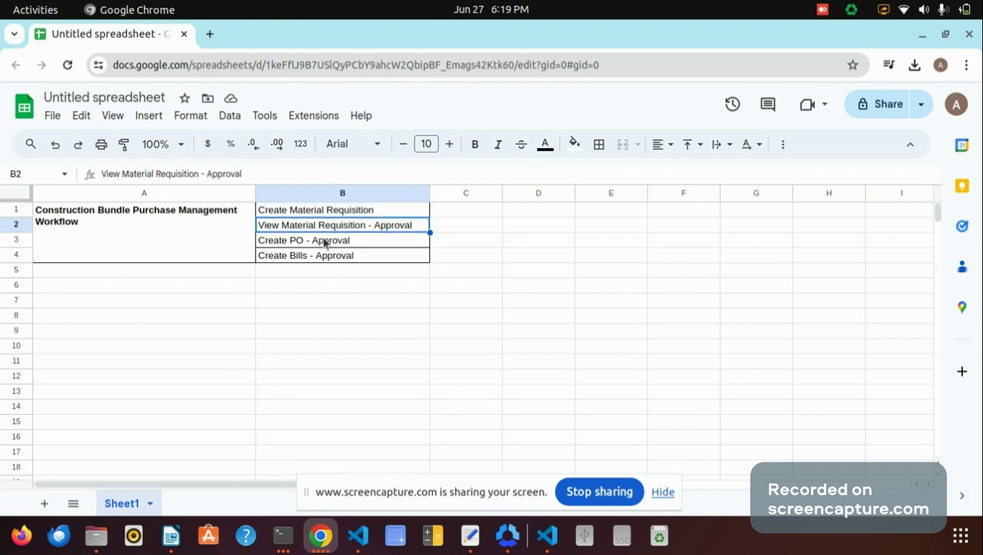
pyautogui.press('Down')
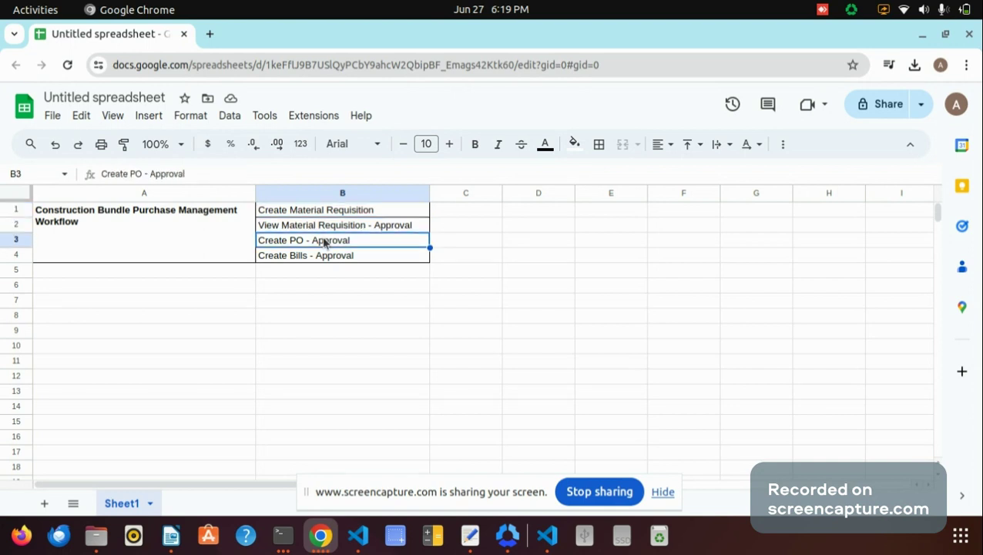
pyautogui.press('Down')
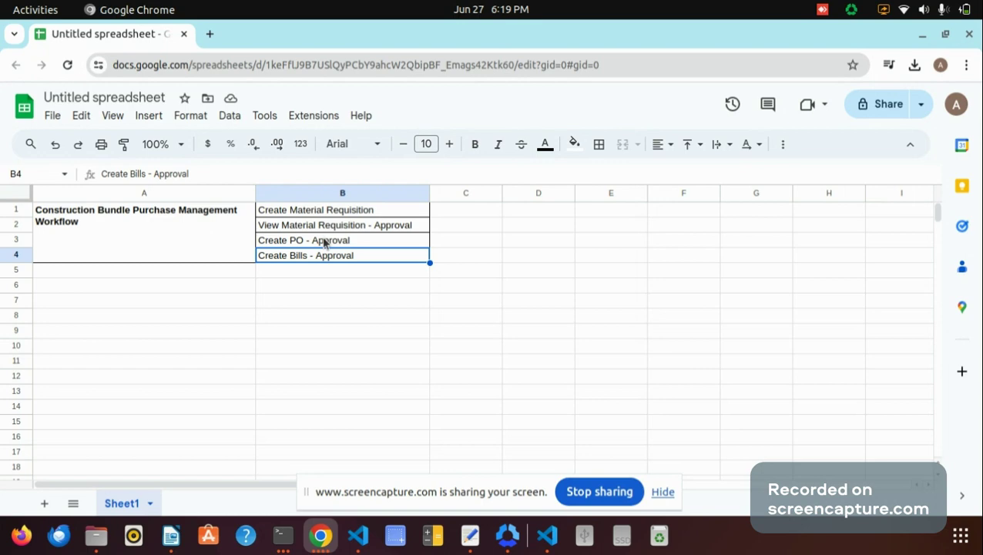
pyautogui.hotkey('alt', 'Tab')
pyautogui.hotkey('alt', 'Tab')
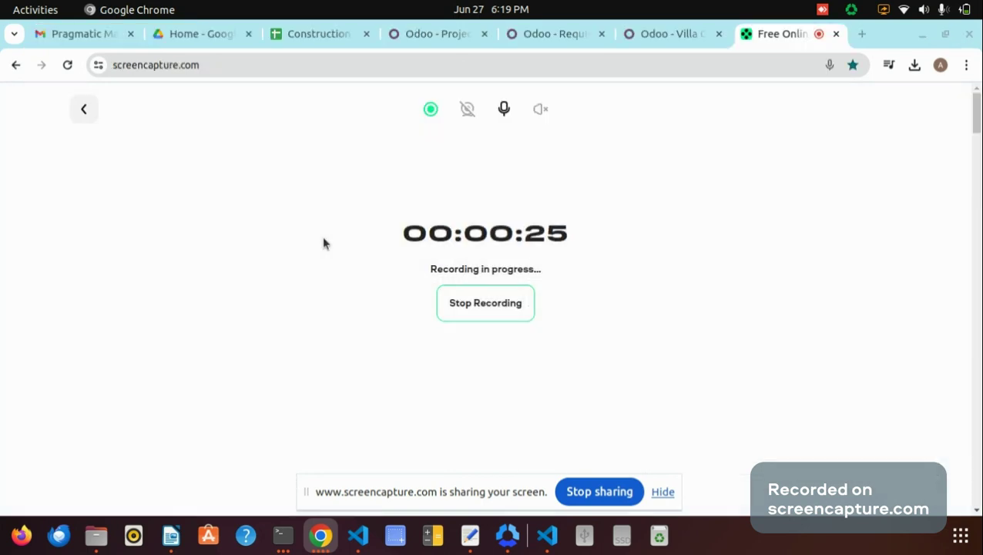
# Go to Project > Tasks > Project Wbs and open the Villa-1-East WBS record
pyautogui.click(443, 38)
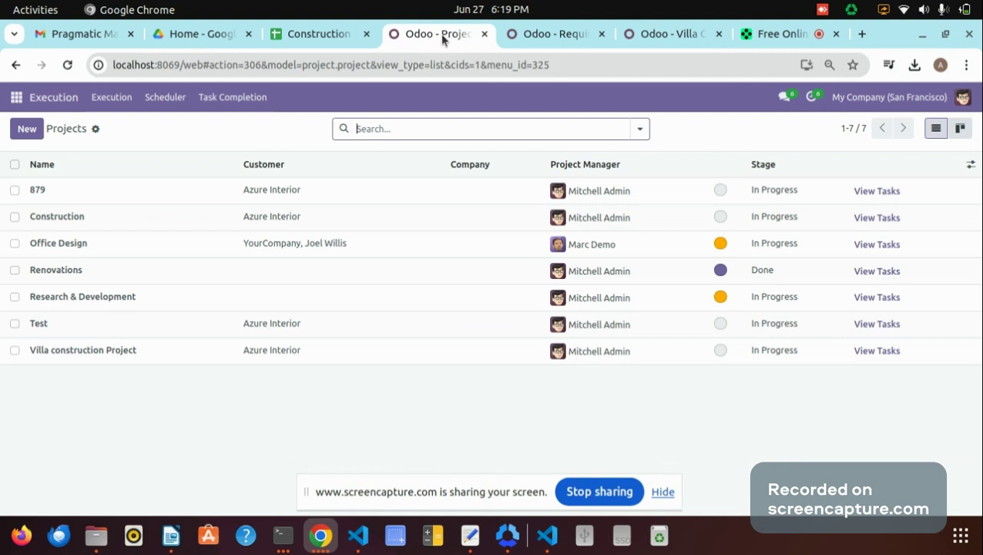
pyautogui.click(17, 99)
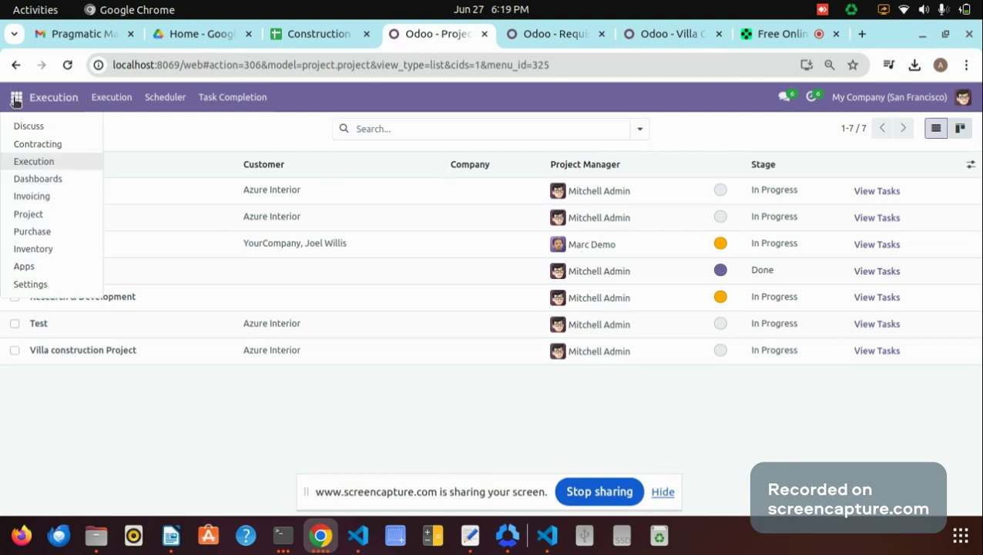
pyautogui.click(119, 100)
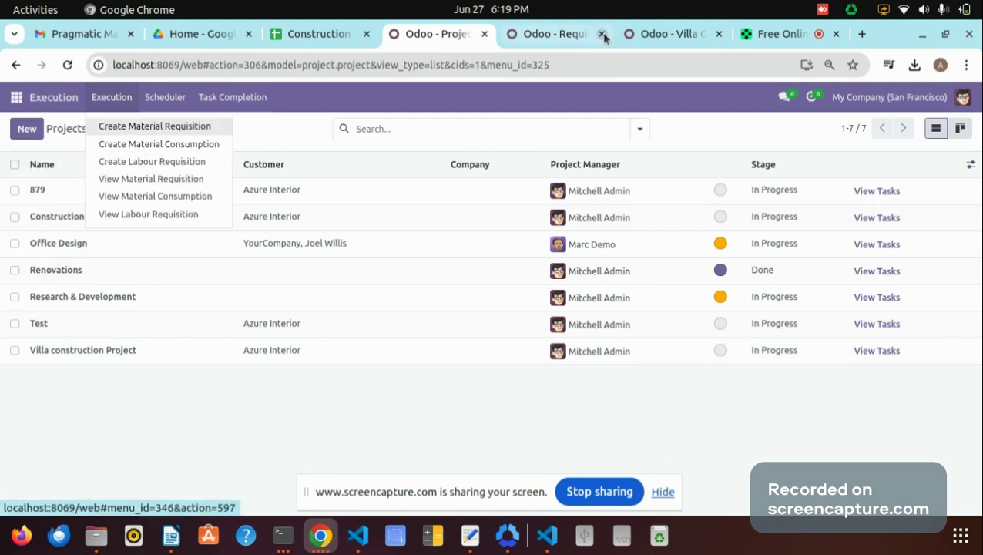
pyautogui.click(670, 31)
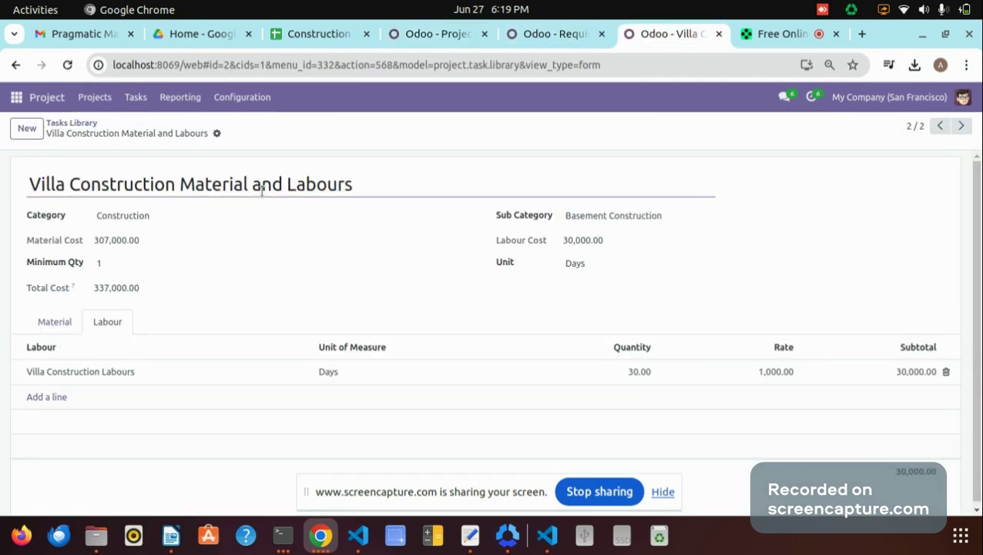
pyautogui.click(95, 98)
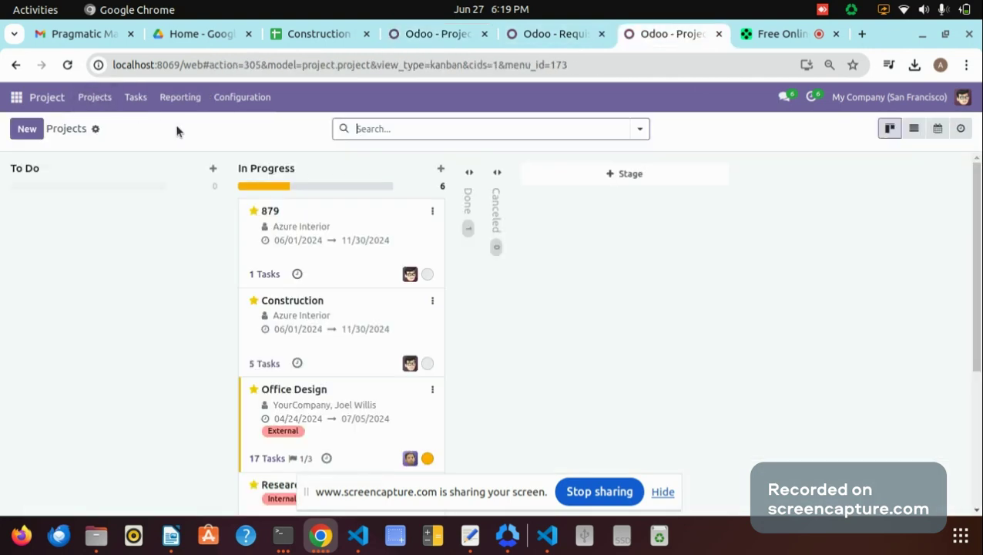
pyautogui.click(136, 97)
pyautogui.click(131, 198)
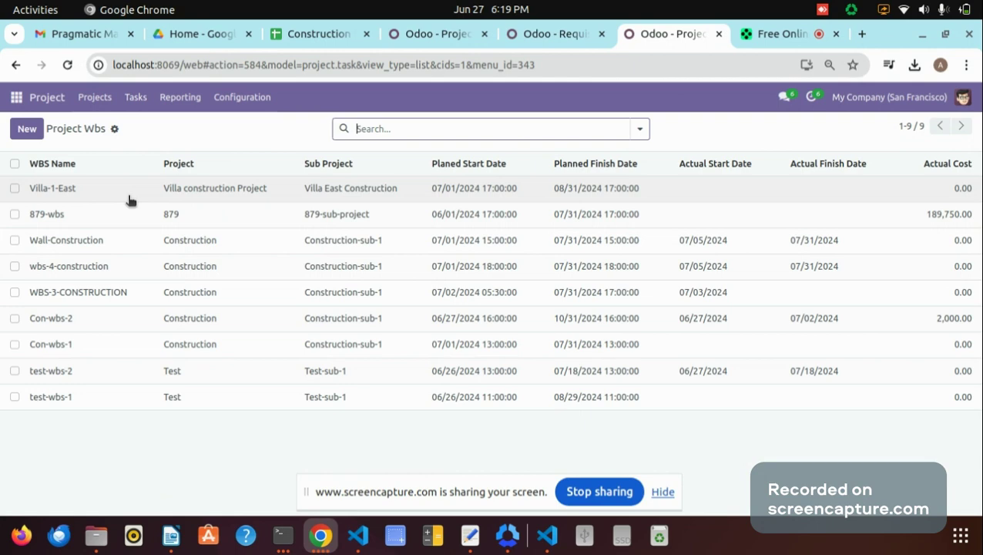
pyautogui.click(116, 192)
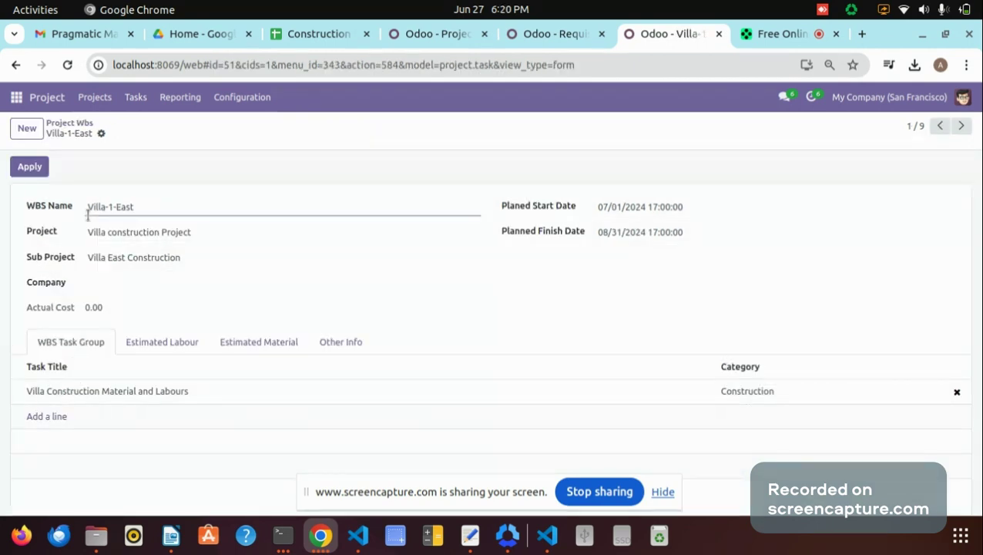
# Review Villa-1-East's Estimated Labour and Estimated Material tabs, then switch to the Requisitions list
pyautogui.moveTo(87, 209); pyautogui.dragTo(182, 312)
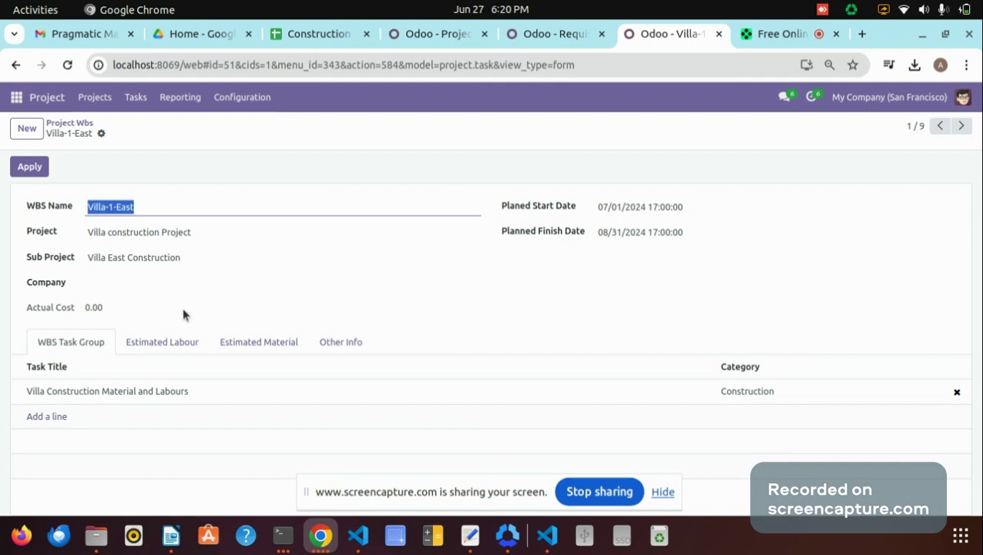
pyautogui.click(179, 343)
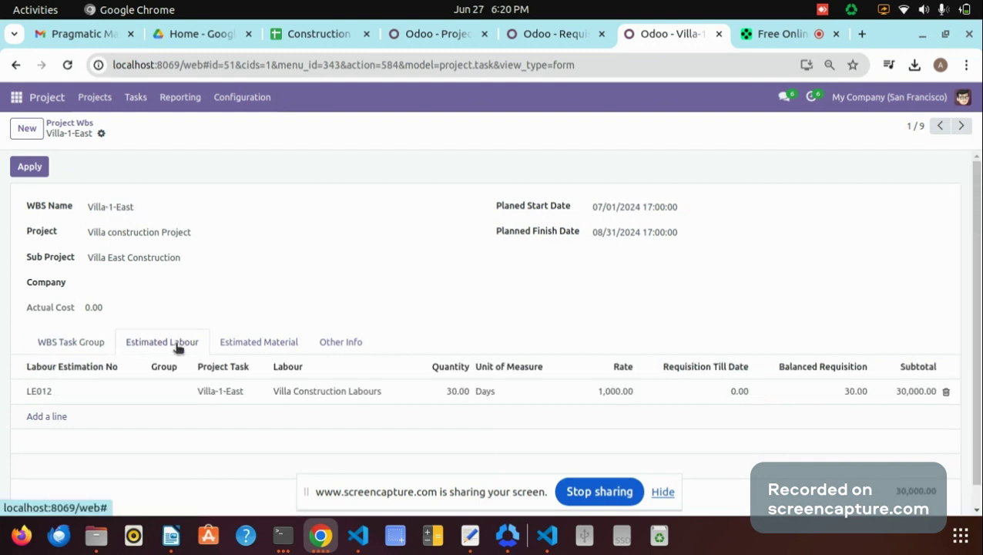
pyautogui.click(271, 345)
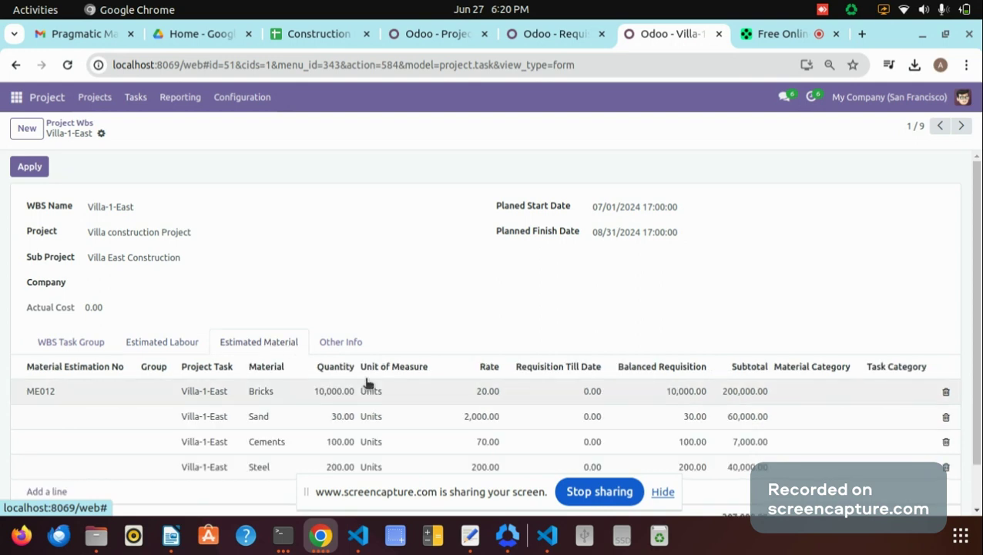
pyautogui.click(664, 491)
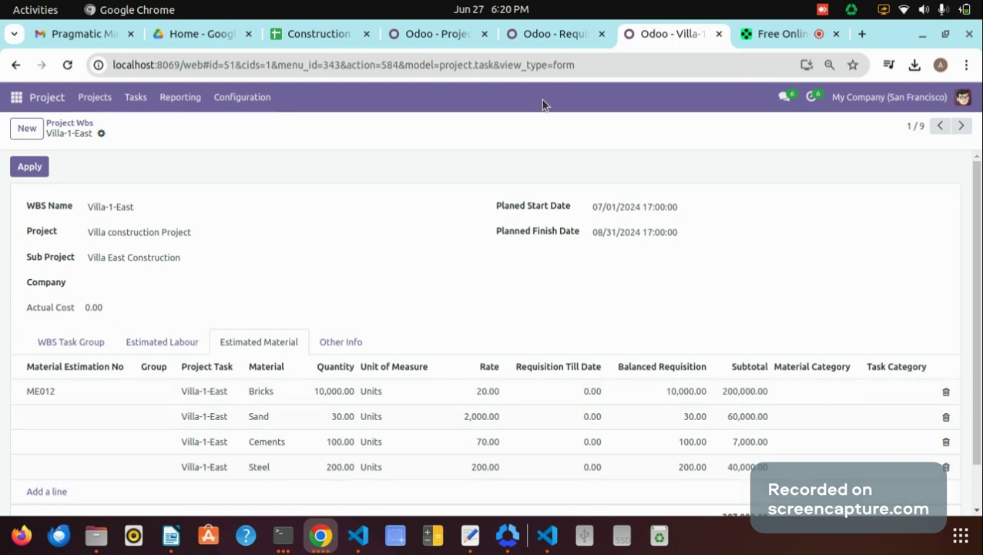
pyautogui.click(548, 37)
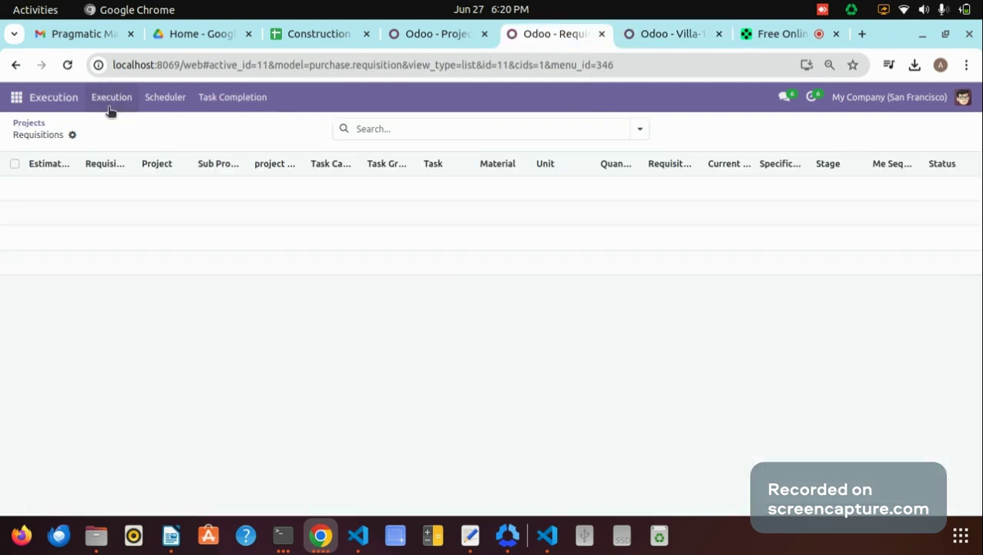
# Start a material requisition for Villa construction Project, Villa East Construction, WBS Villa-1-East
pyautogui.click(165, 97)
pyautogui.moveTo(112, 97)
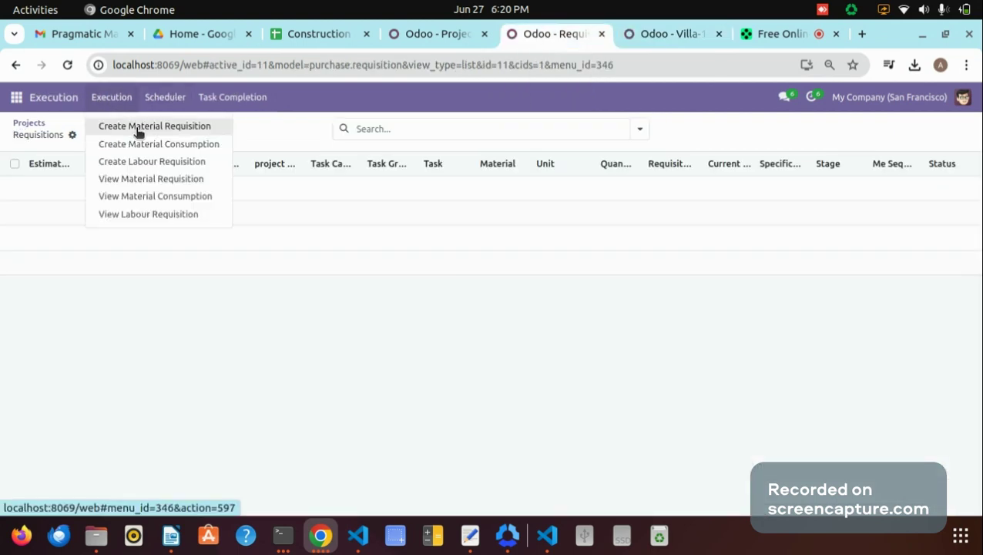
pyautogui.click(138, 127)
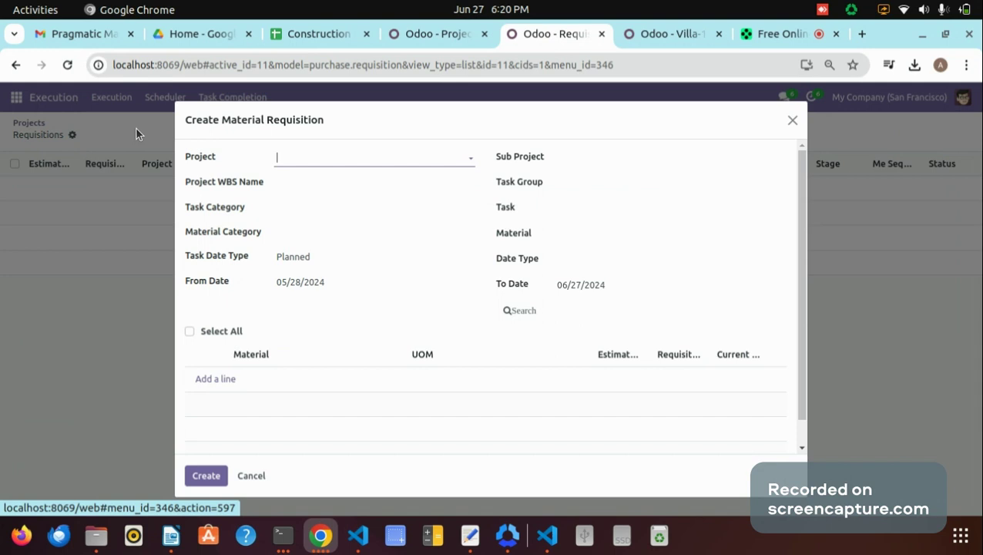
pyautogui.click(333, 162)
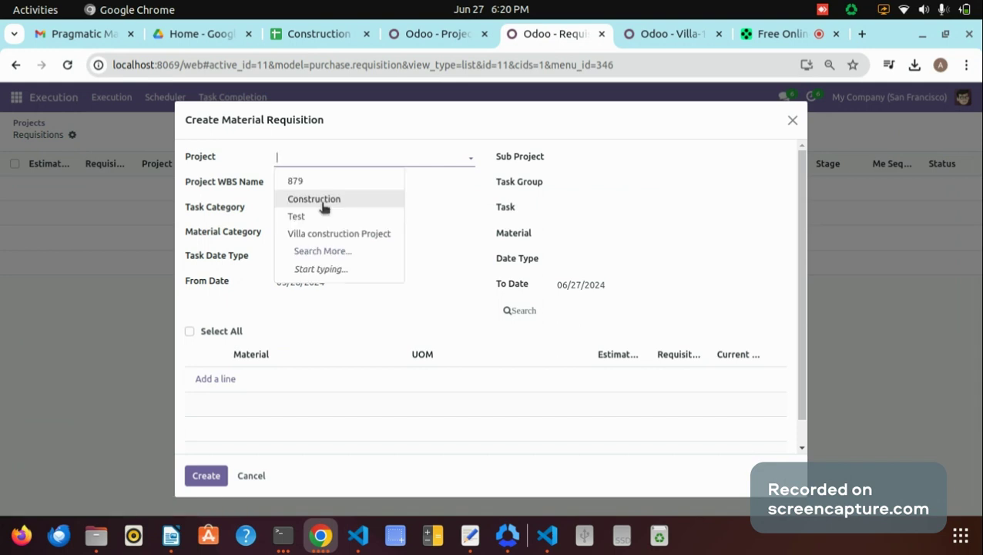
pyautogui.click(346, 232)
pyautogui.click(603, 154)
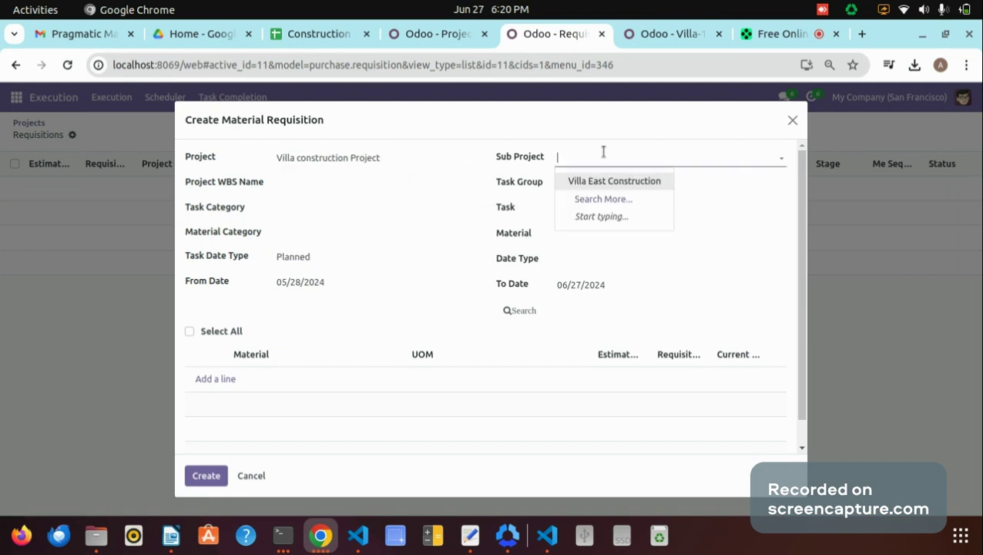
pyautogui.click(585, 182)
pyautogui.click(319, 185)
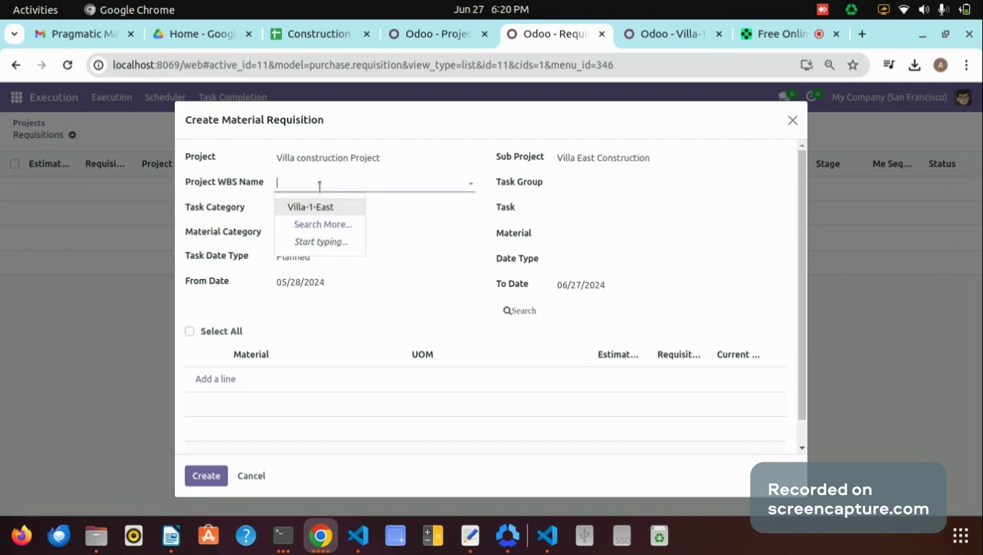
pyautogui.click(333, 205)
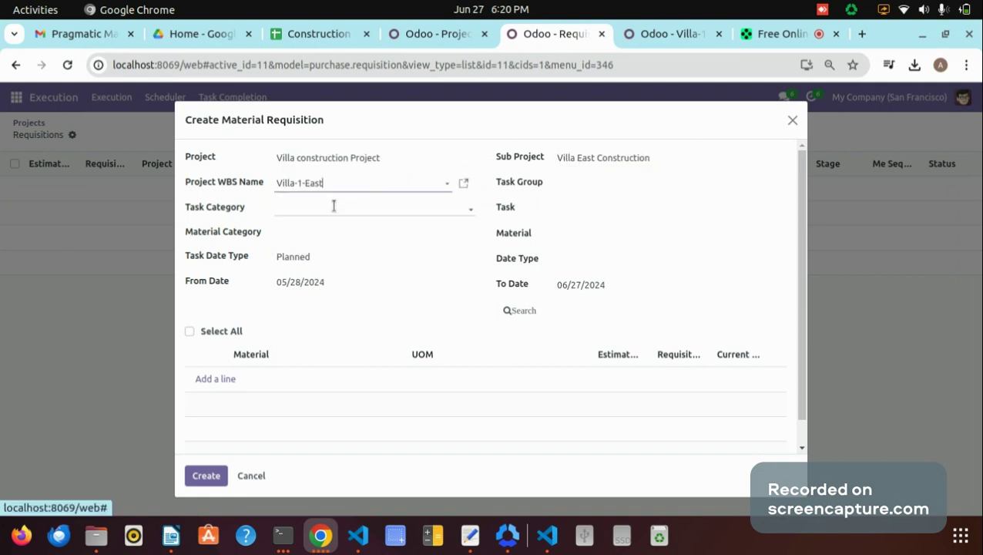
# Load the WBS materials, select all four, and create the requisitions
pyautogui.click(531, 315)
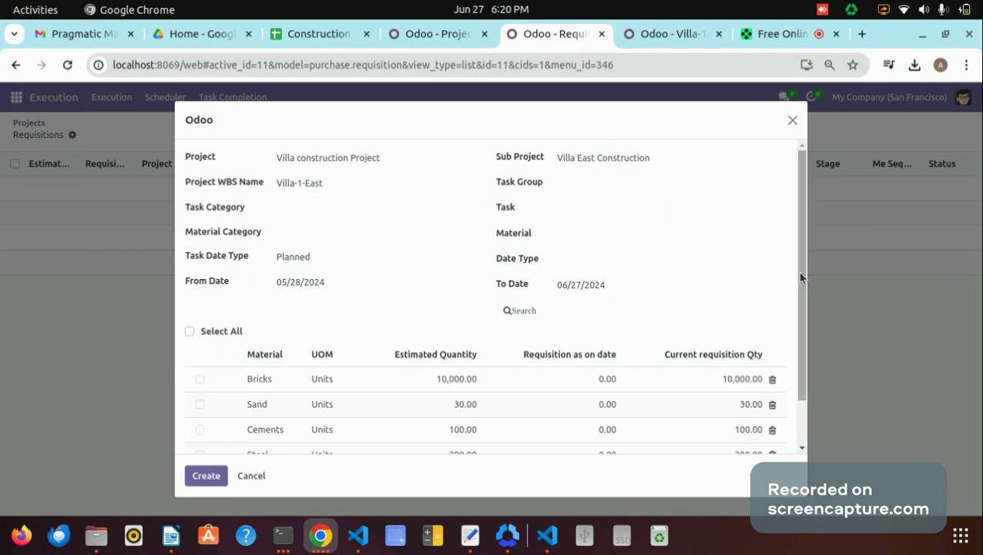
pyautogui.moveTo(802, 277); pyautogui.dragTo(809, 332)
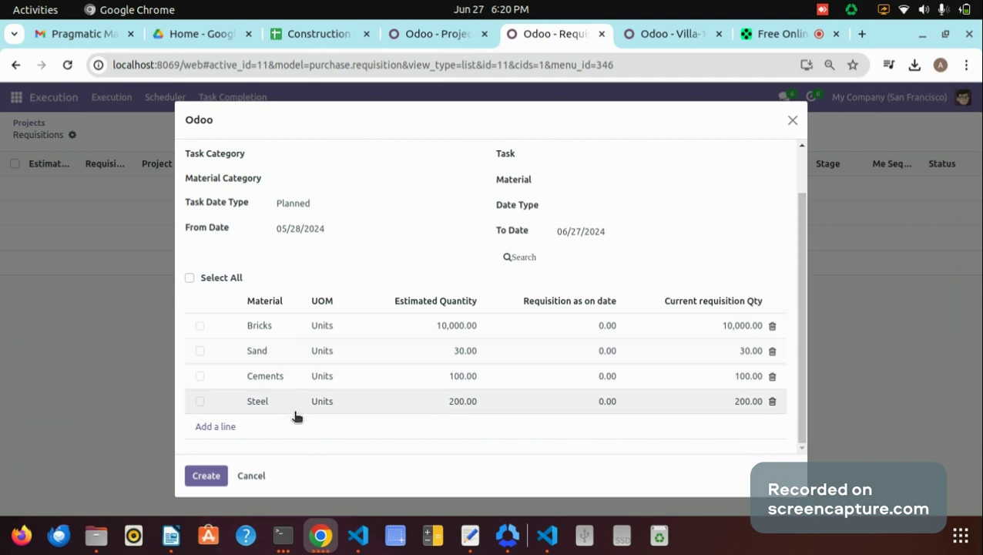
pyautogui.click(190, 278)
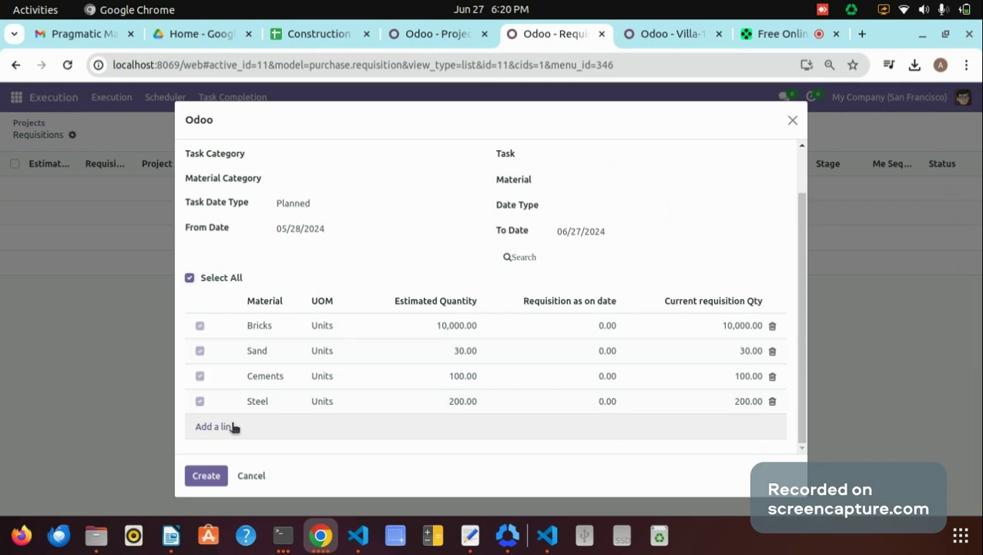
pyautogui.click(206, 476)
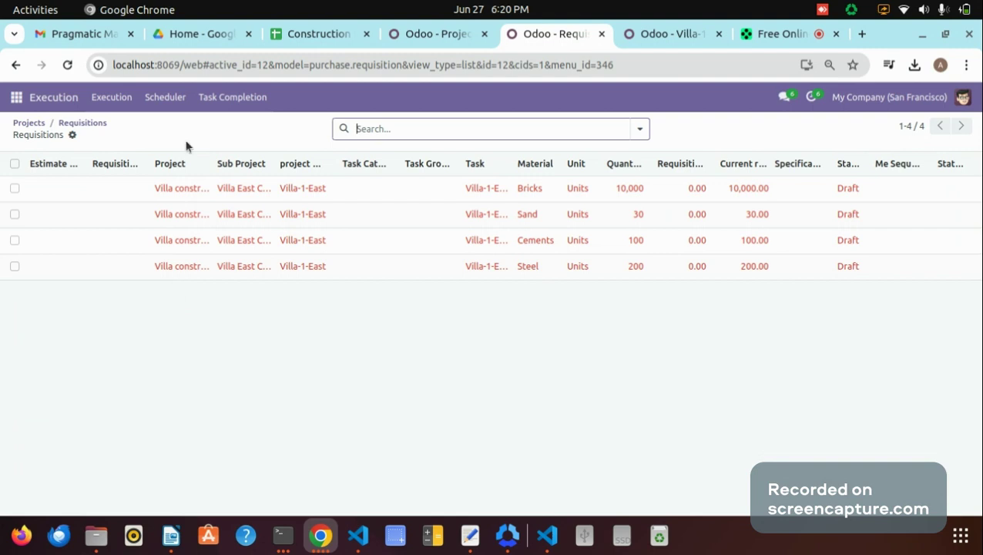
# Open the Bricks requisition from the Villa construction Project material requisitions list
pyautogui.click(165, 97)
pyautogui.click(111, 97)
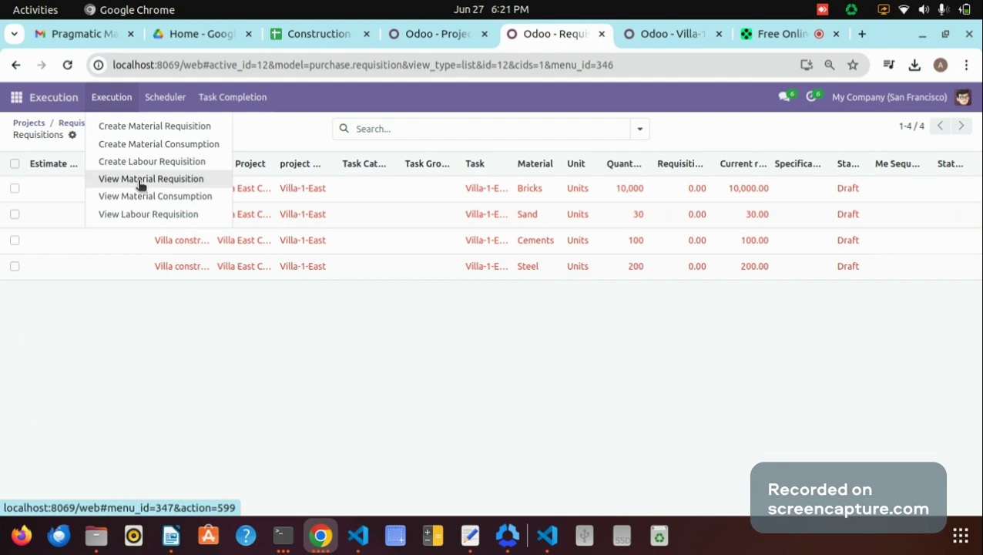
pyautogui.click(141, 180)
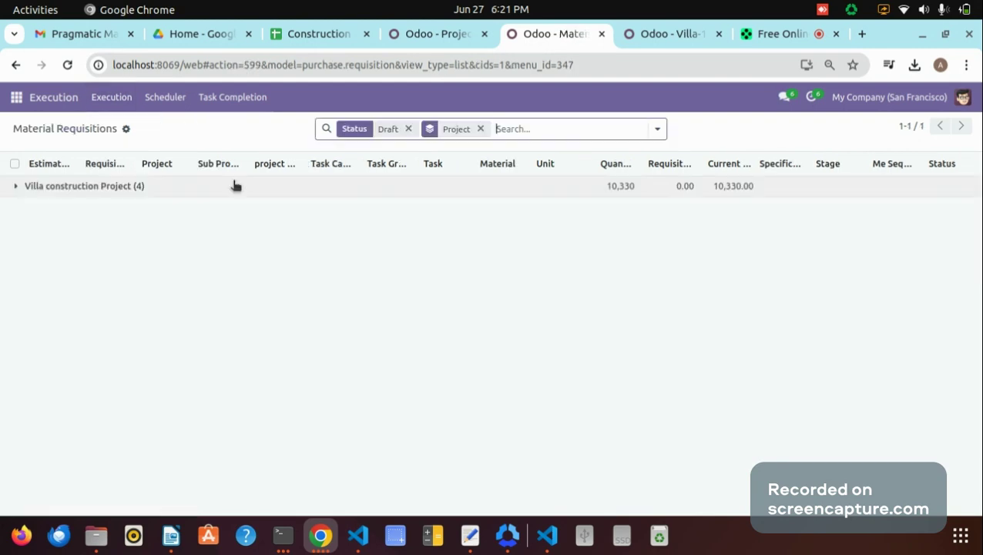
pyautogui.click(16, 187)
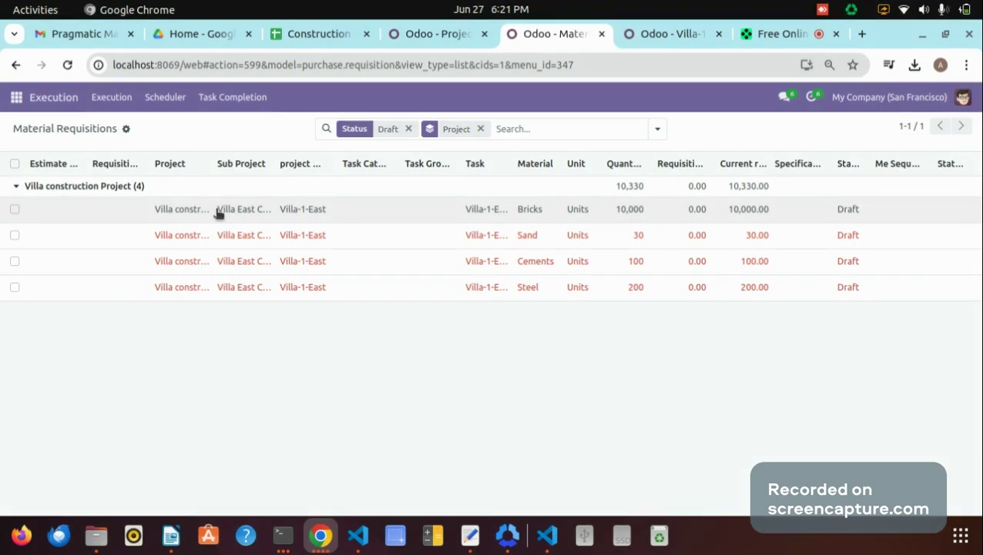
pyautogui.click(218, 213)
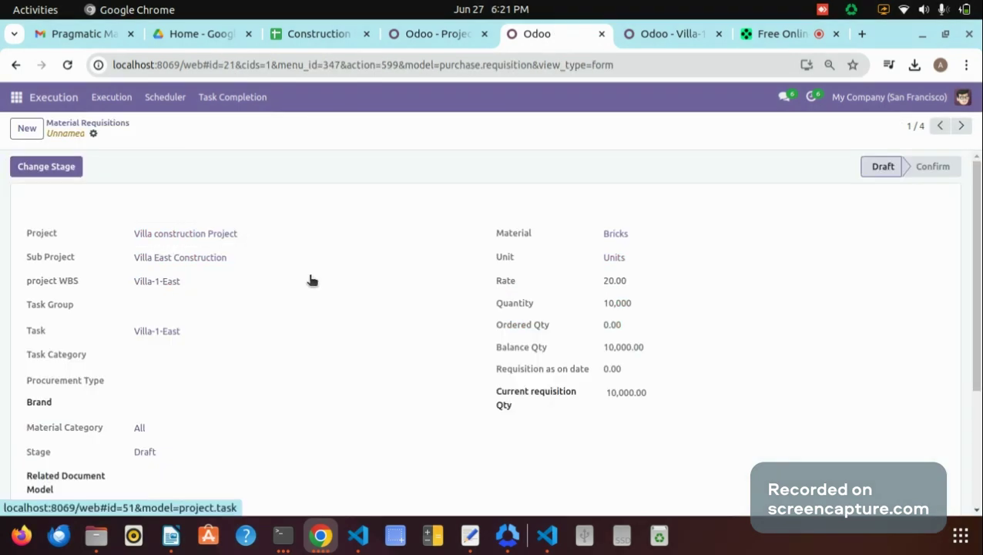
# Change the Bricks requisition's stage to Approve with remark 'ok' and return to the list
pyautogui.click(48, 168)
pyautogui.click(647, 274)
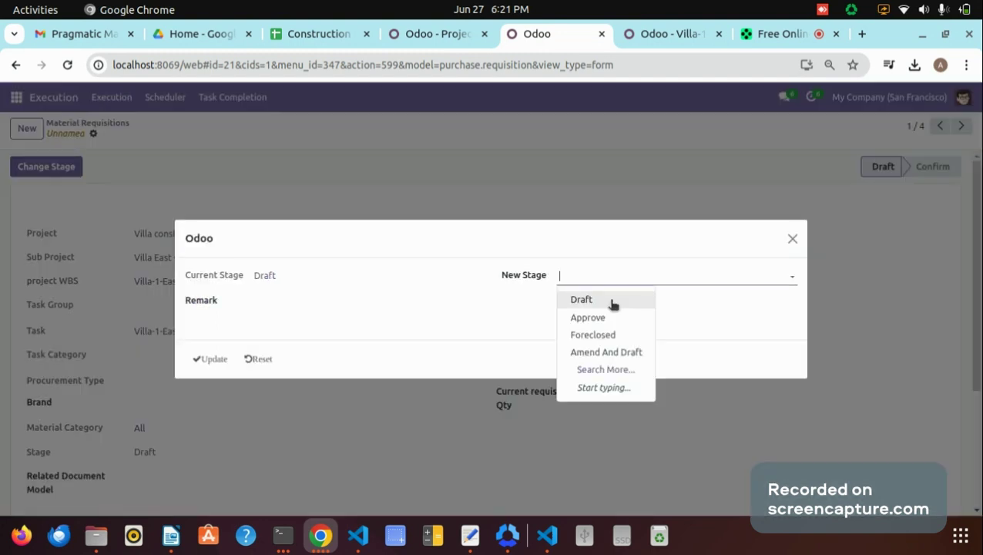
pyautogui.click(587, 317)
pyautogui.click(309, 313)
pyautogui.write('ok')
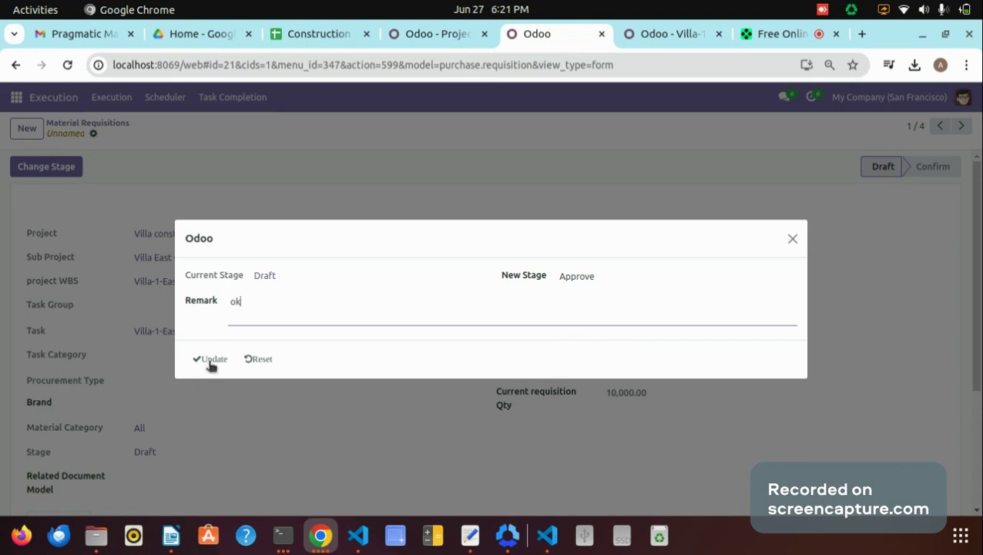
pyautogui.click(210, 360)
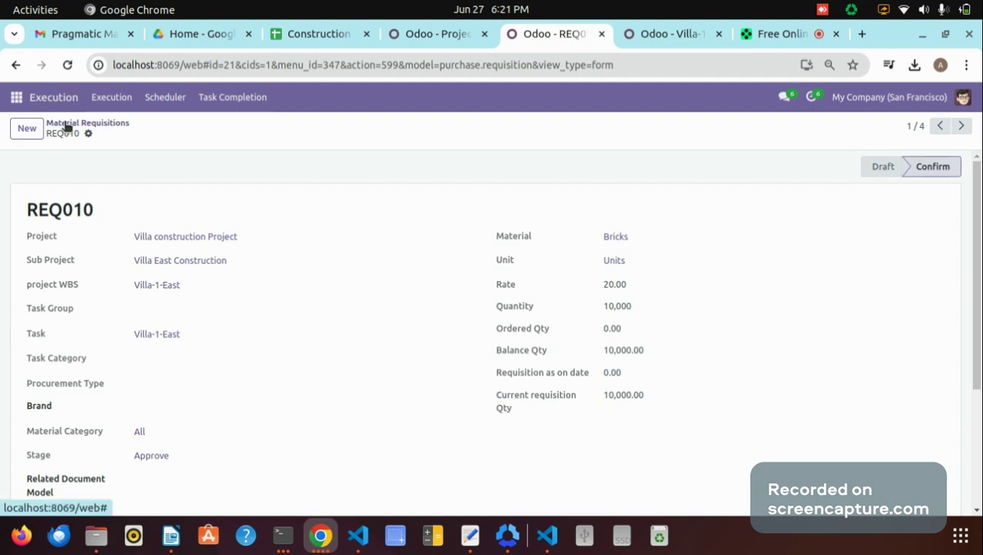
pyautogui.click(67, 126)
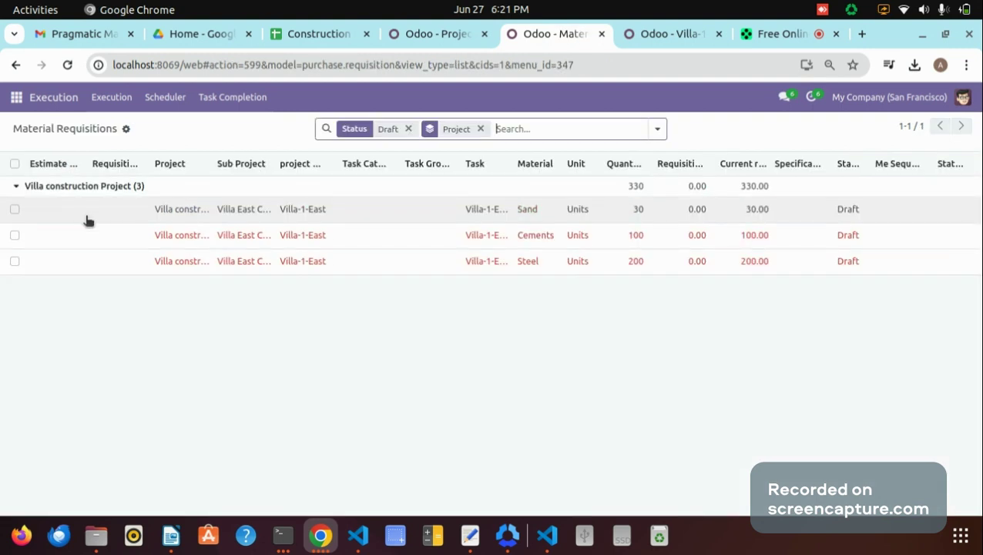
# Approve the Sand requisition with remark 'ok' and return to the draft list
pyautogui.click(105, 214)
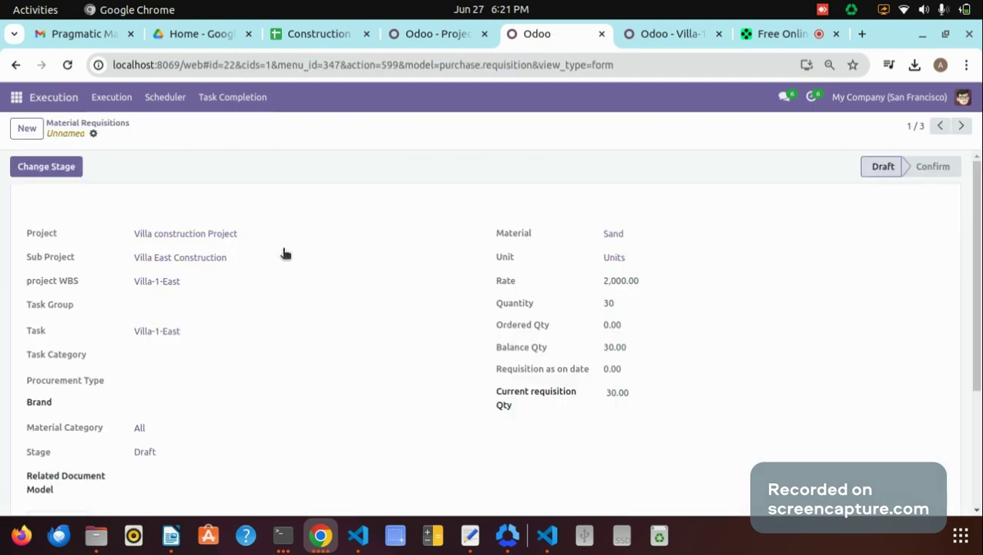
pyautogui.click(46, 166)
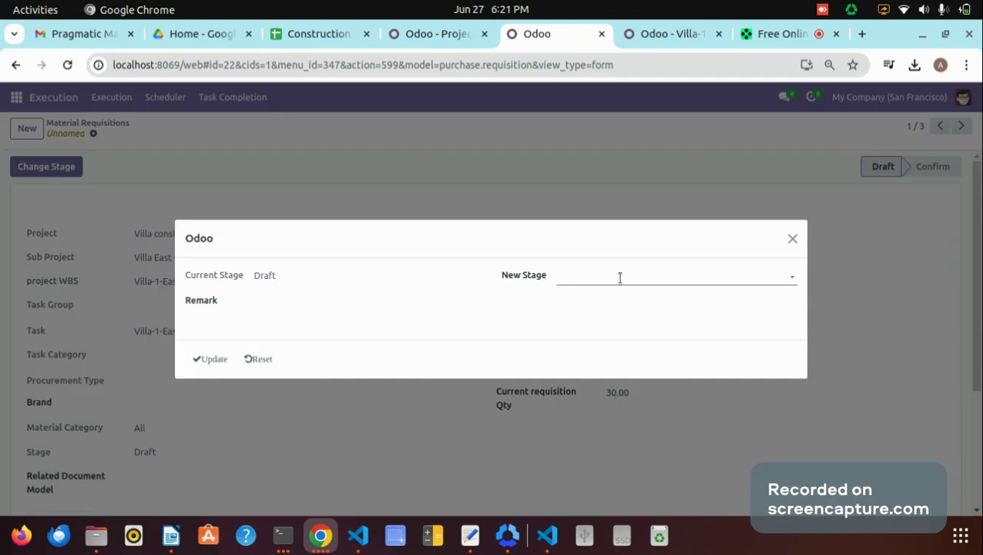
pyautogui.write('Approve')
pyautogui.press('Return')
pyautogui.click(458, 325)
pyautogui.write('ok')
pyautogui.click(212, 359)
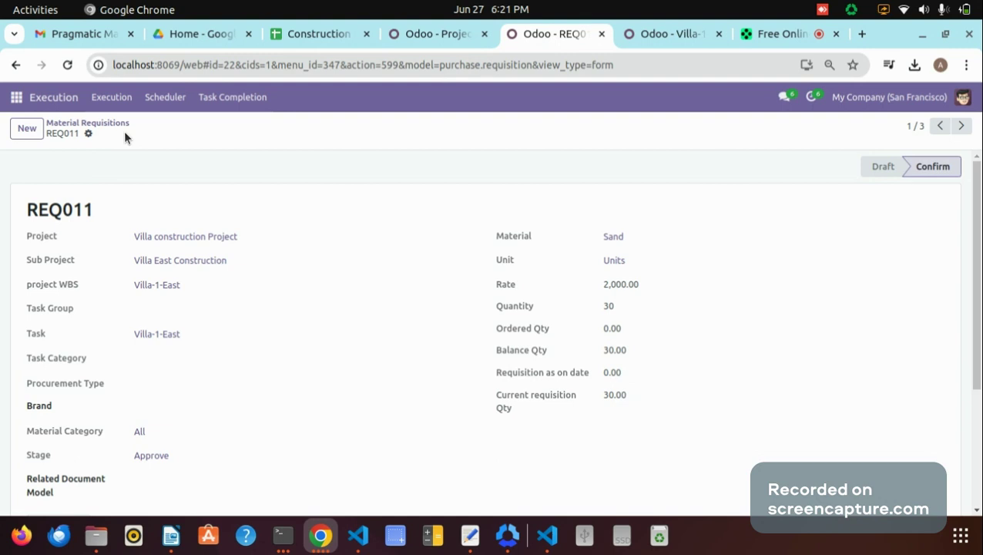
pyautogui.click(122, 124)
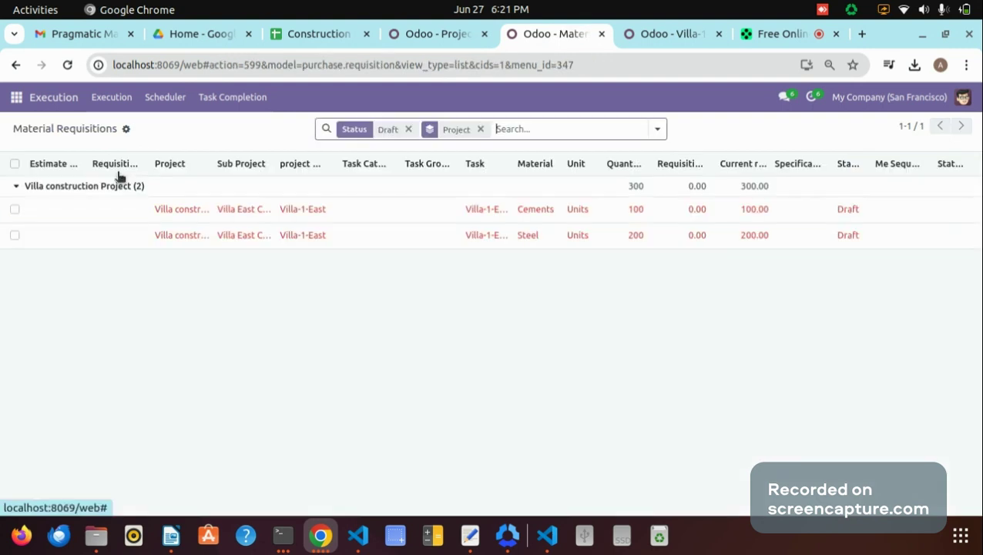
# Approve the Cements requisition with remark 'ok' and return to the draft list
pyautogui.click(141, 220)
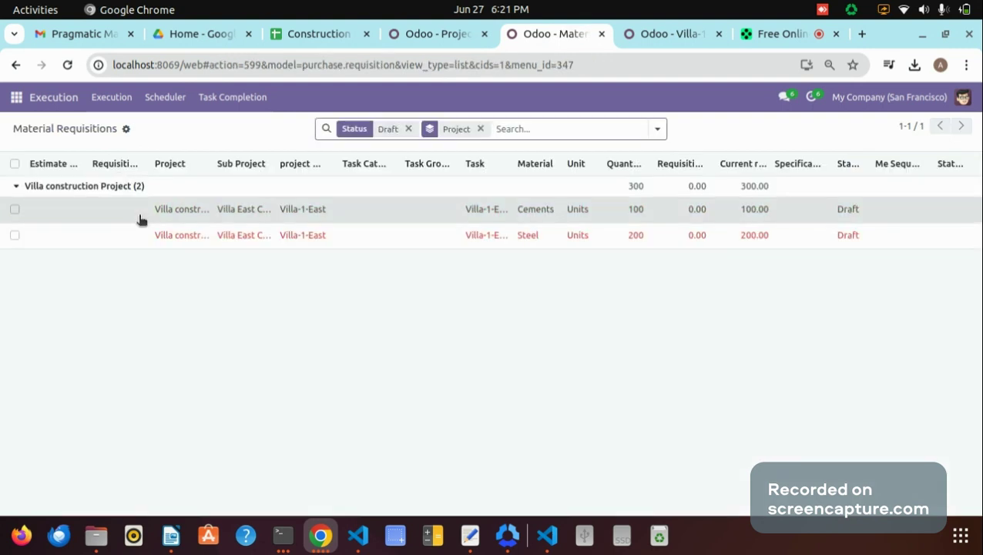
pyautogui.click(77, 169)
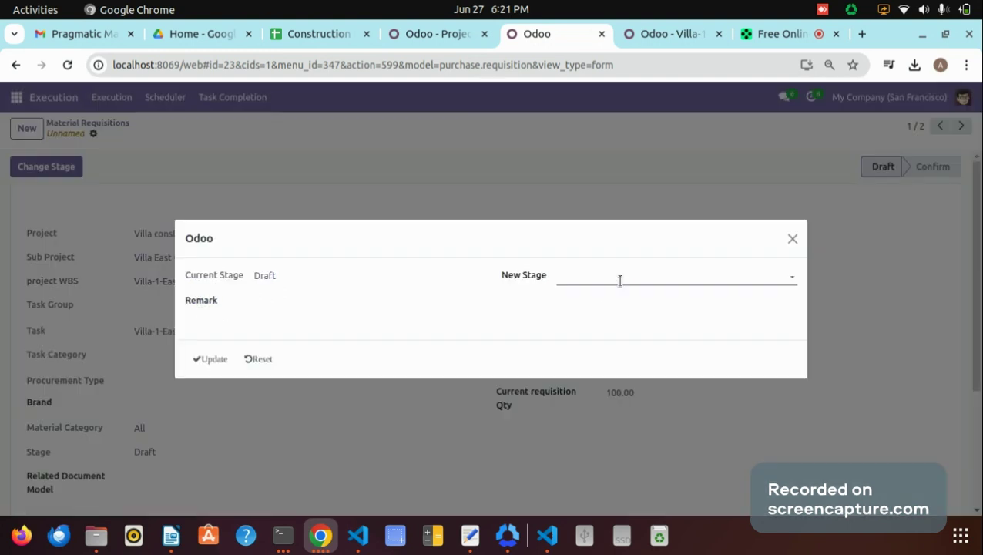
pyautogui.click(620, 279)
pyautogui.click(589, 318)
pyautogui.write('ok')
pyautogui.click(210, 360)
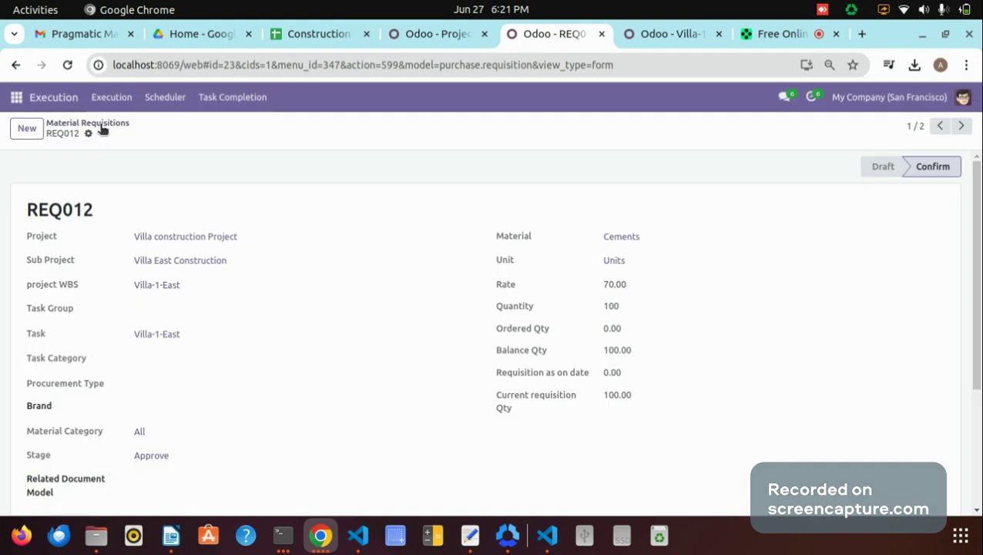
pyautogui.click(102, 125)
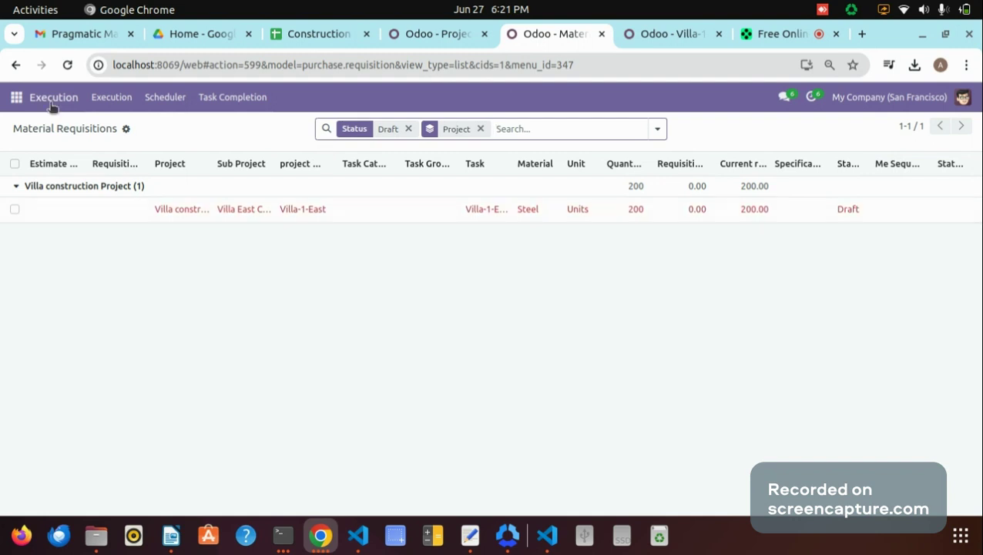
# Start a new Purchase request for quotation with vendor Azure Interior
pyautogui.click(17, 97)
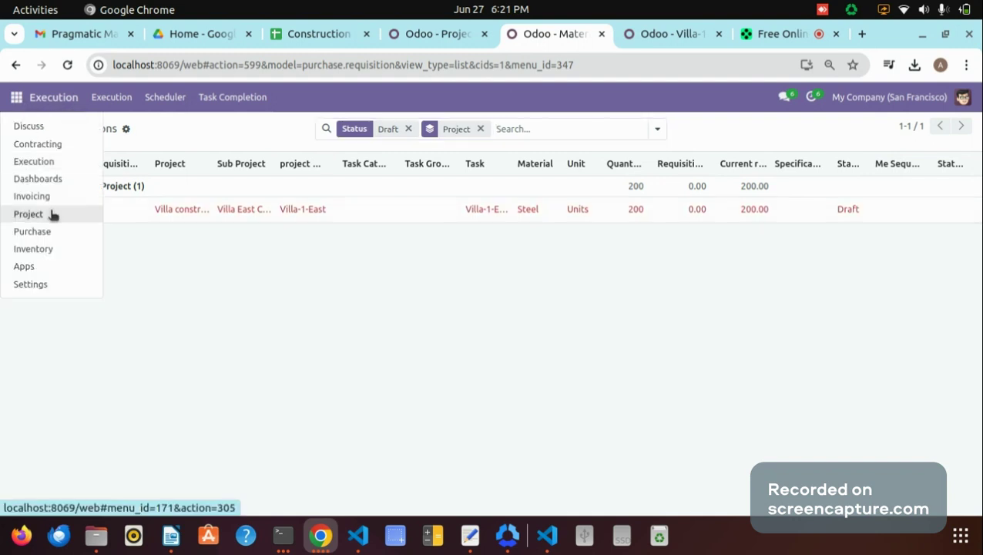
pyautogui.click(33, 232)
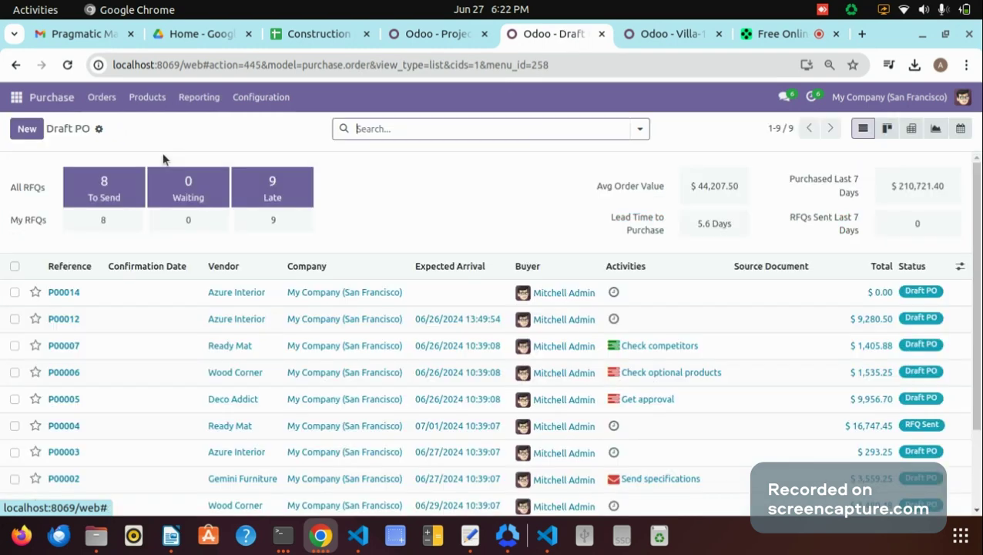
pyautogui.click(31, 133)
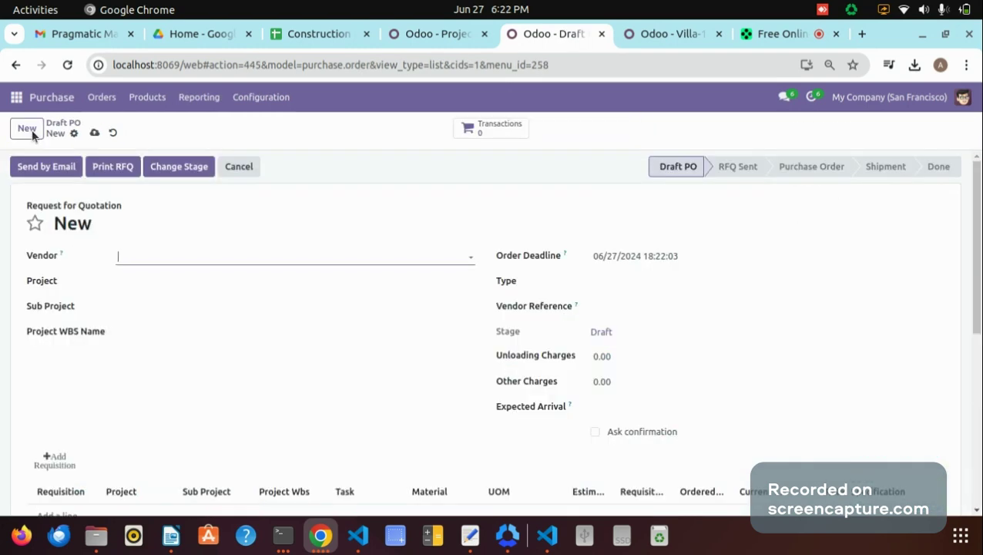
pyautogui.click(191, 260)
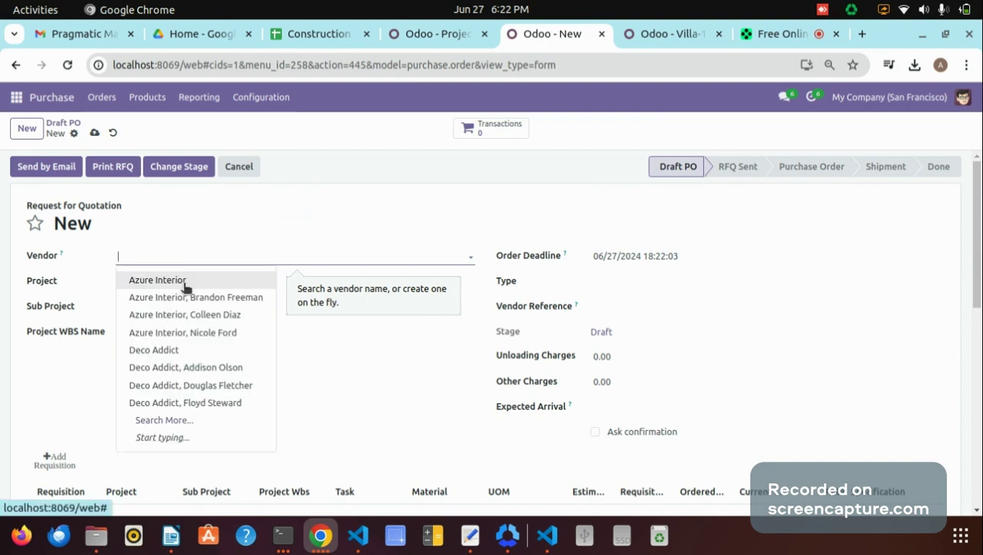
pyautogui.click(185, 282)
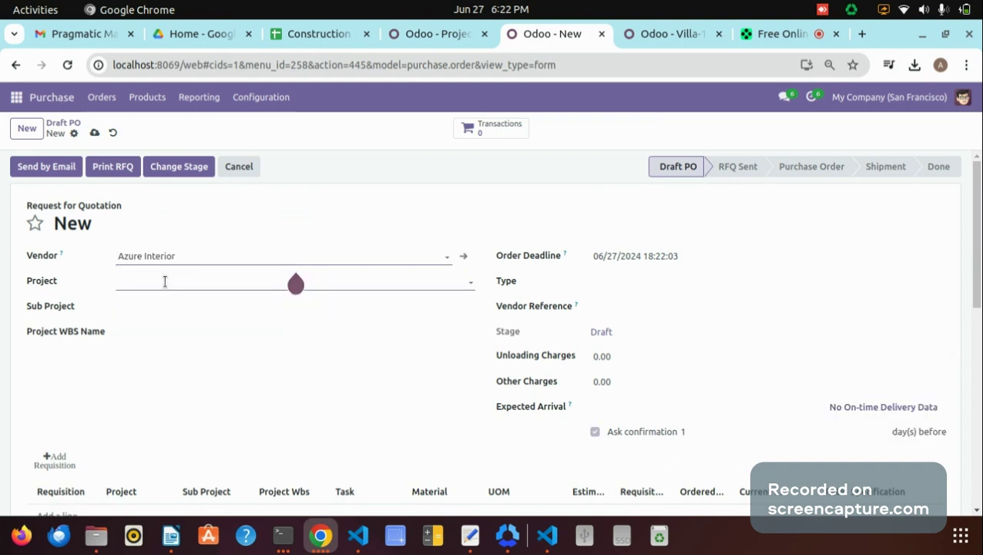
# Set project Villa construction Project, sub project Villa East Construction, WBS Villa-1-East, then add requisitions
pyautogui.click(164, 282)
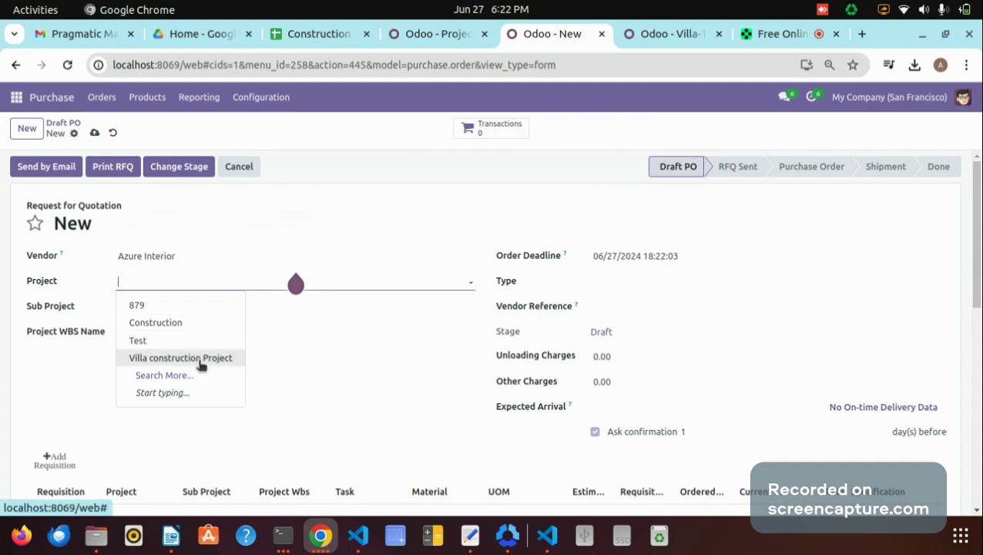
pyautogui.click(199, 359)
pyautogui.click(164, 305)
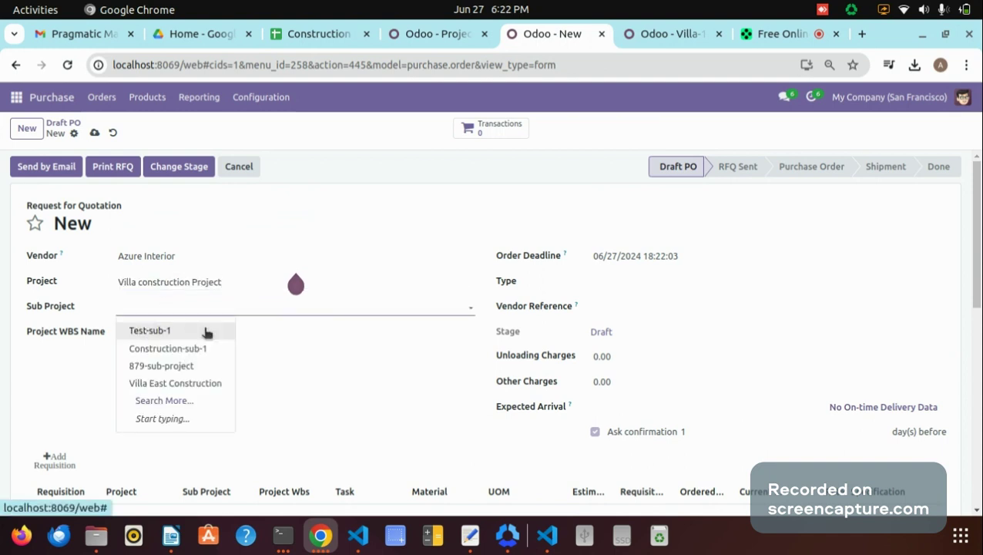
pyautogui.click(196, 383)
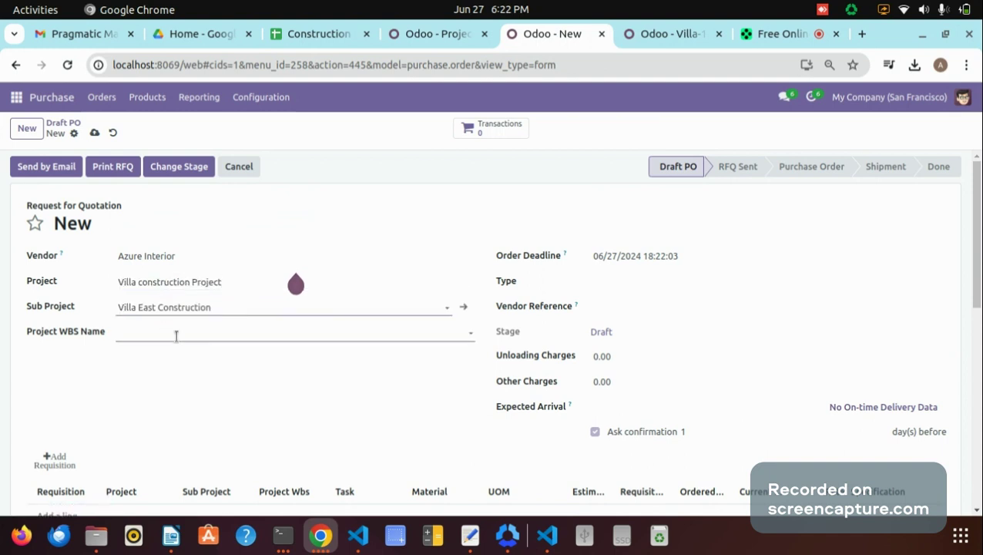
pyautogui.click(162, 334)
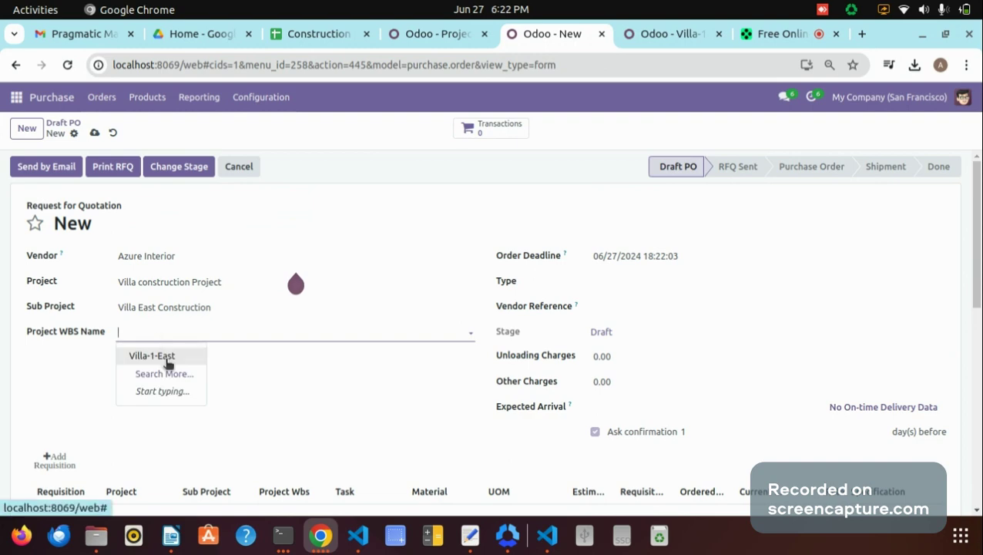
pyautogui.click(167, 357)
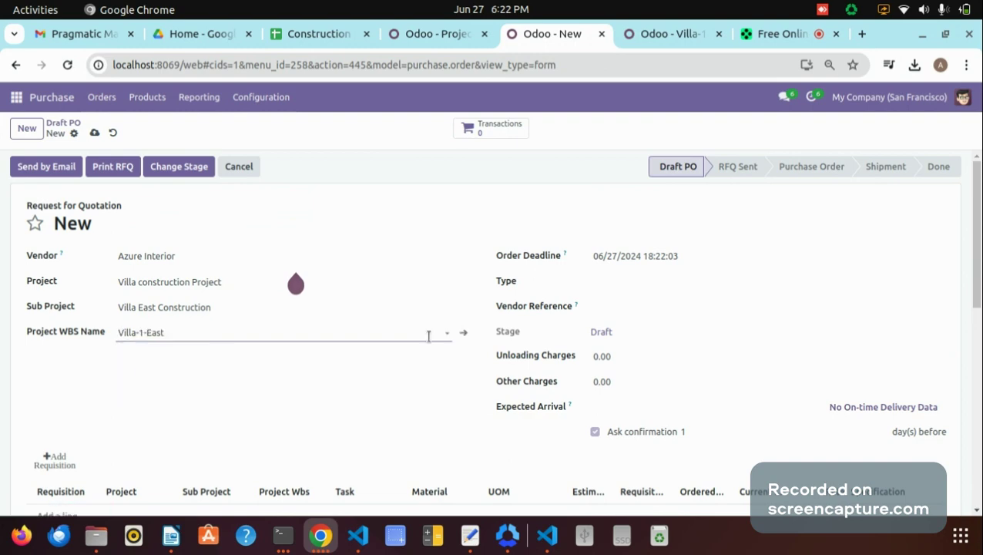
pyautogui.moveTo(981, 268); pyautogui.dragTo(981, 312)
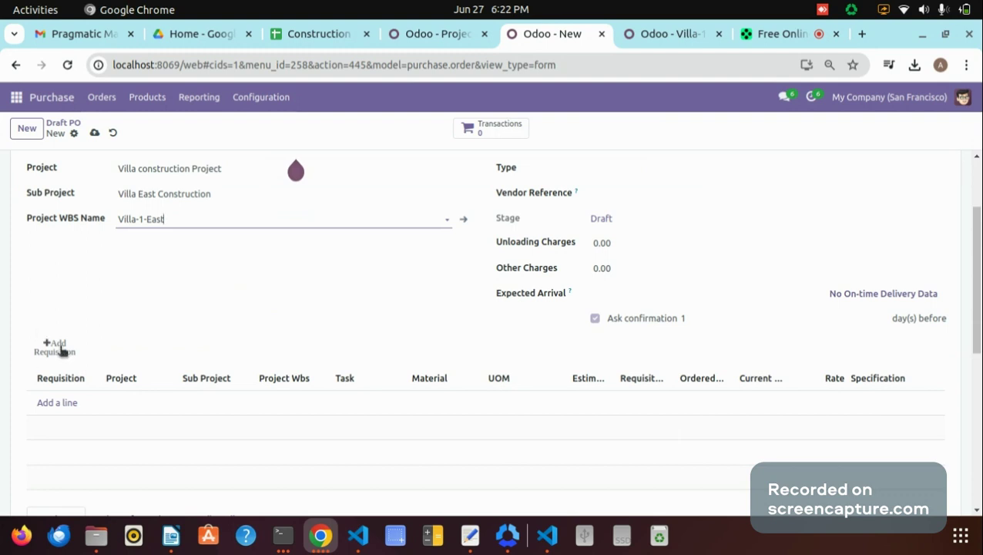
pyautogui.click(62, 350)
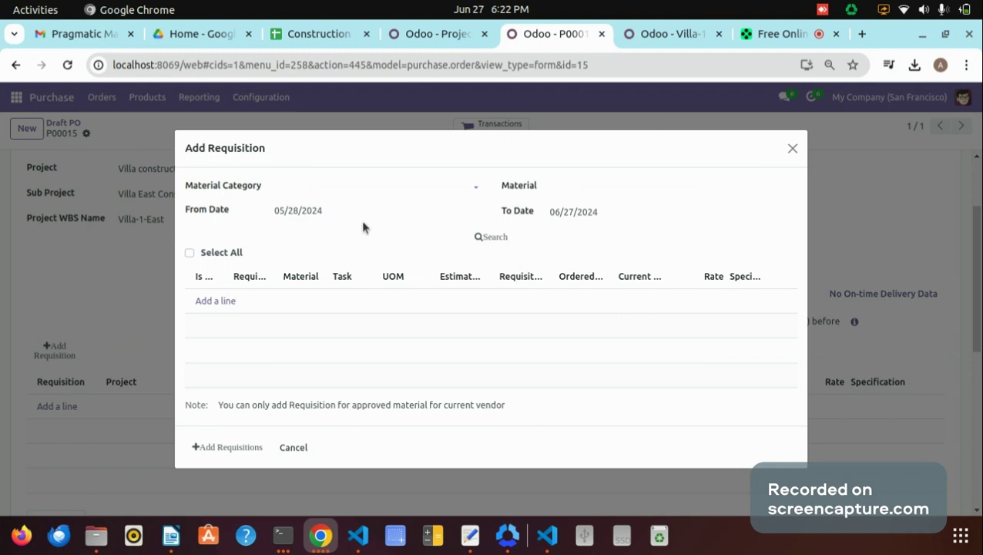
# List and select the approved requisitions, setting REQ010 Bricks' current order quantity to 5000
pyautogui.click(477, 235)
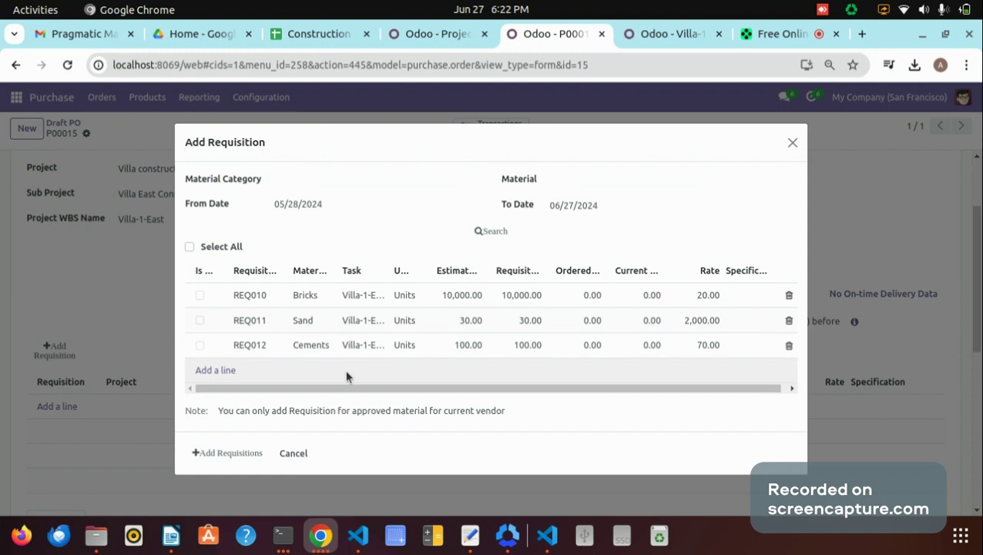
pyautogui.click(189, 247)
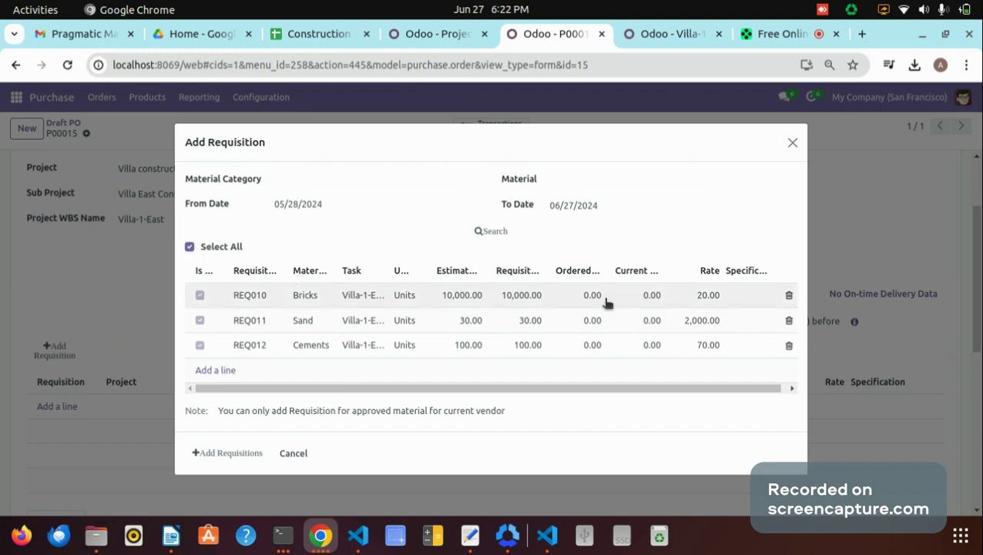
pyautogui.click(651, 293)
pyautogui.click(651, 294)
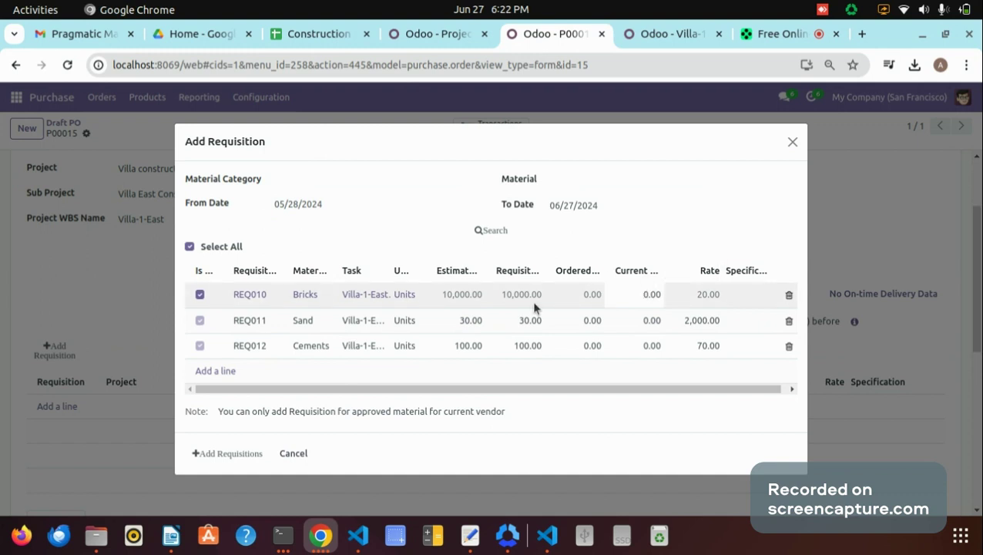
pyautogui.click(653, 296)
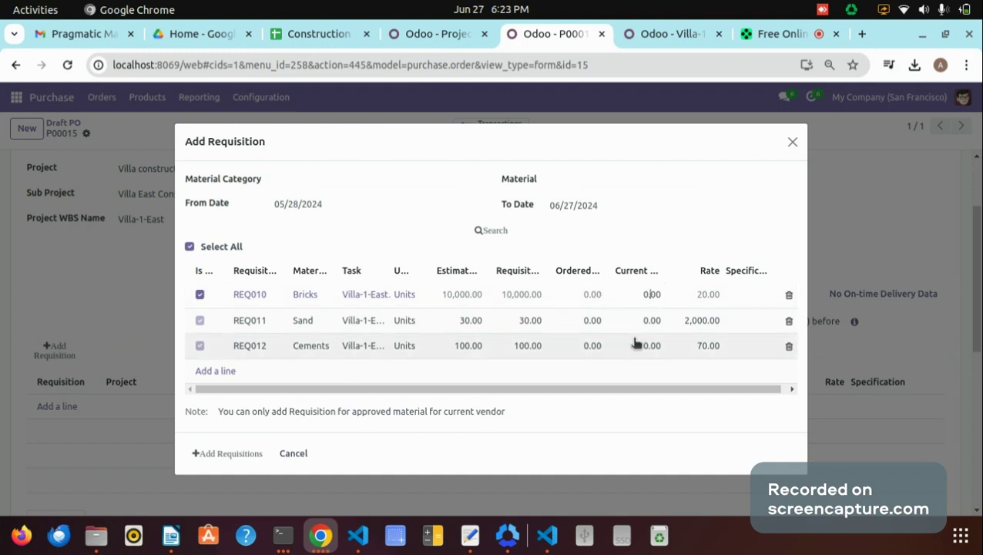
pyautogui.press('BackSpace')
pyautogui.write('5000')
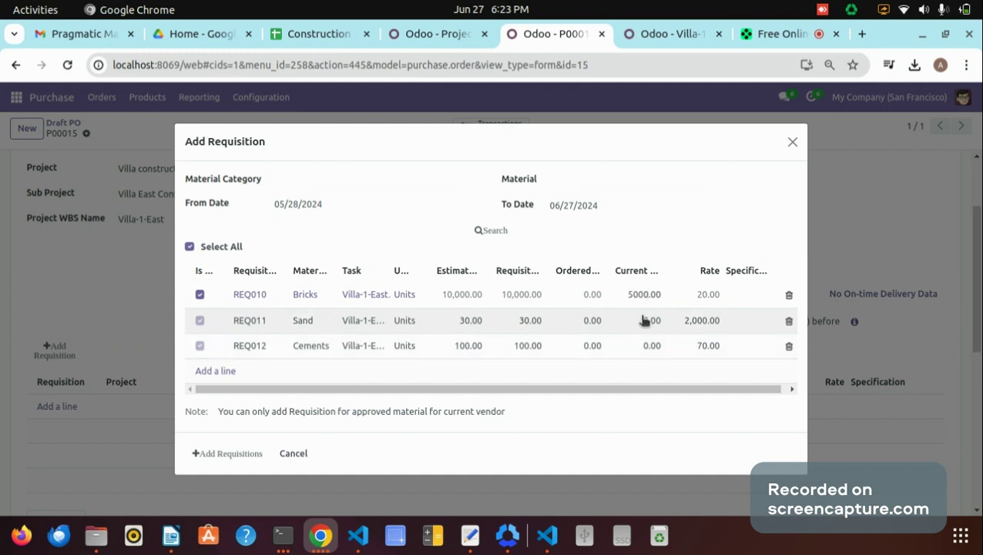
# Set REQ011 Sand to 30 and REQ012 Cements to 100, then add the requisitions to the order
pyautogui.click(644, 321)
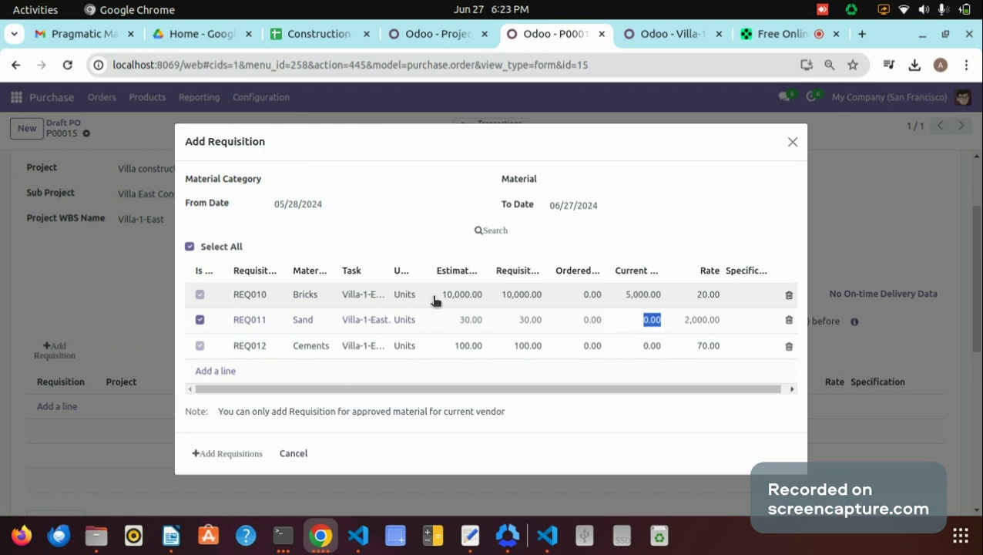
pyautogui.click(645, 321)
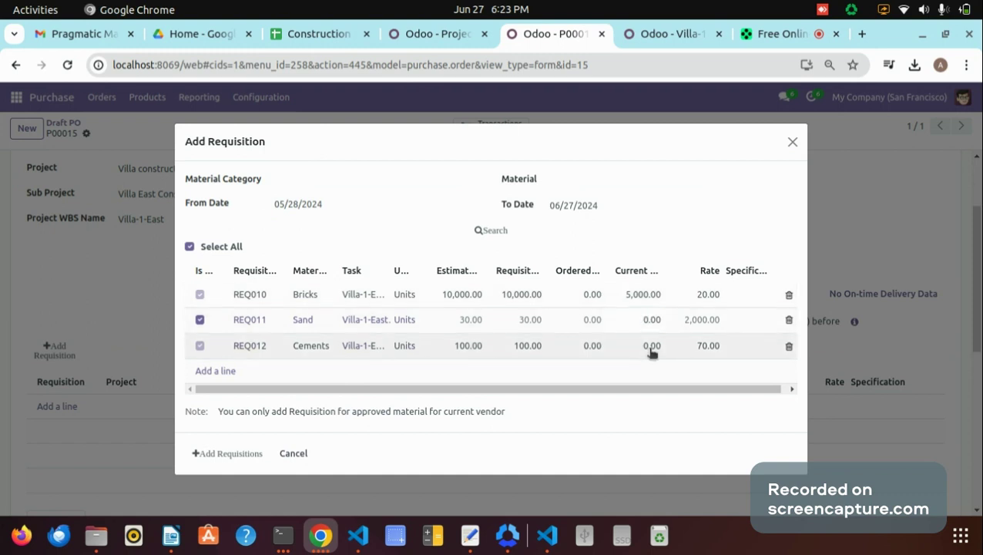
pyautogui.press('BackSpace')
pyautogui.write('30')
pyautogui.click(639, 346)
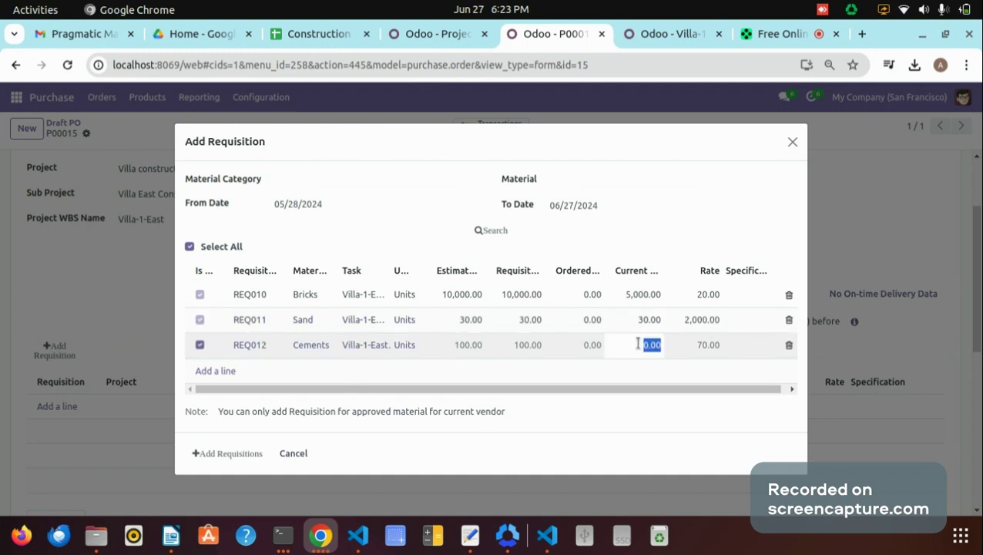
pyautogui.click(640, 344)
pyautogui.press('BackSpace')
pyautogui.write('100')
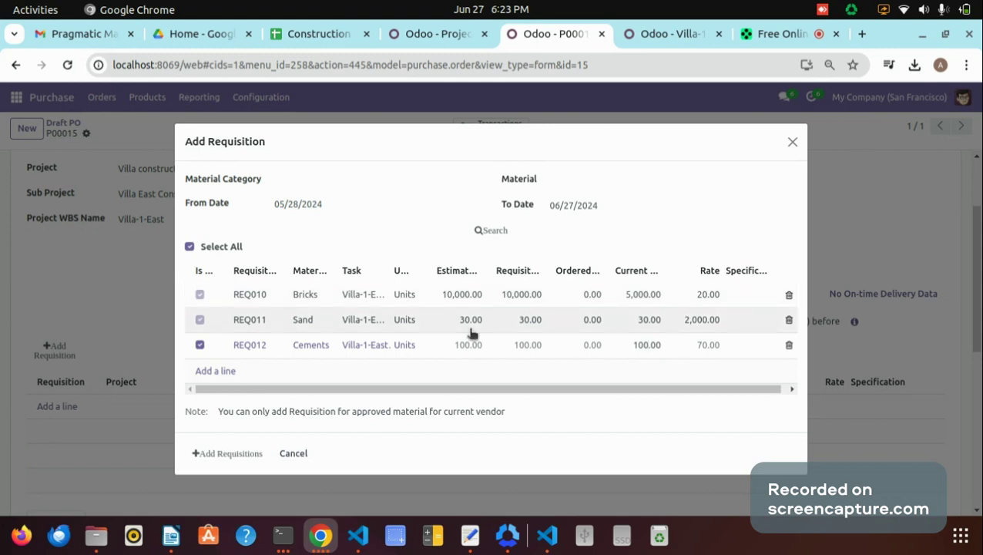
pyautogui.click(229, 453)
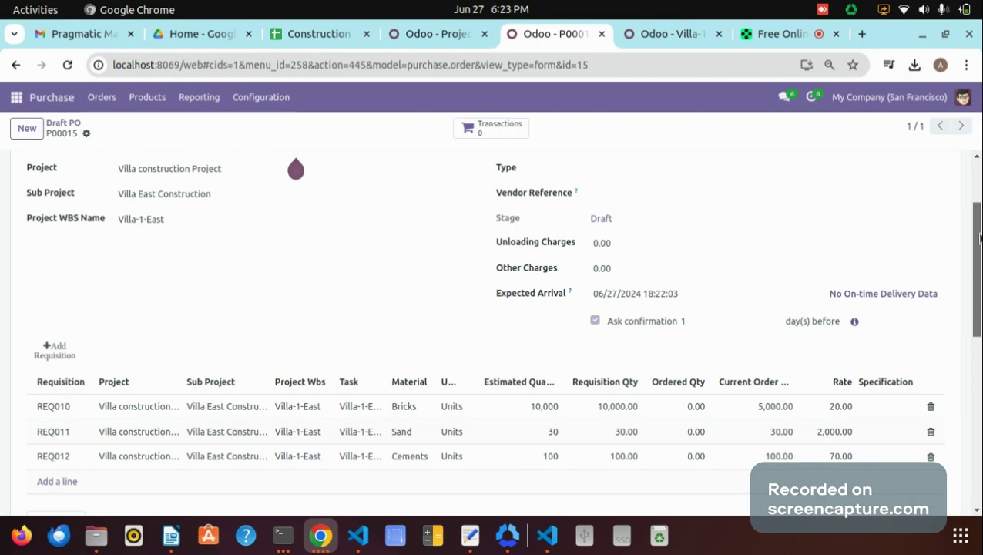
pyautogui.moveTo(979, 241); pyautogui.dragTo(979, 317)
pyautogui.scroll(1, 68, 221)
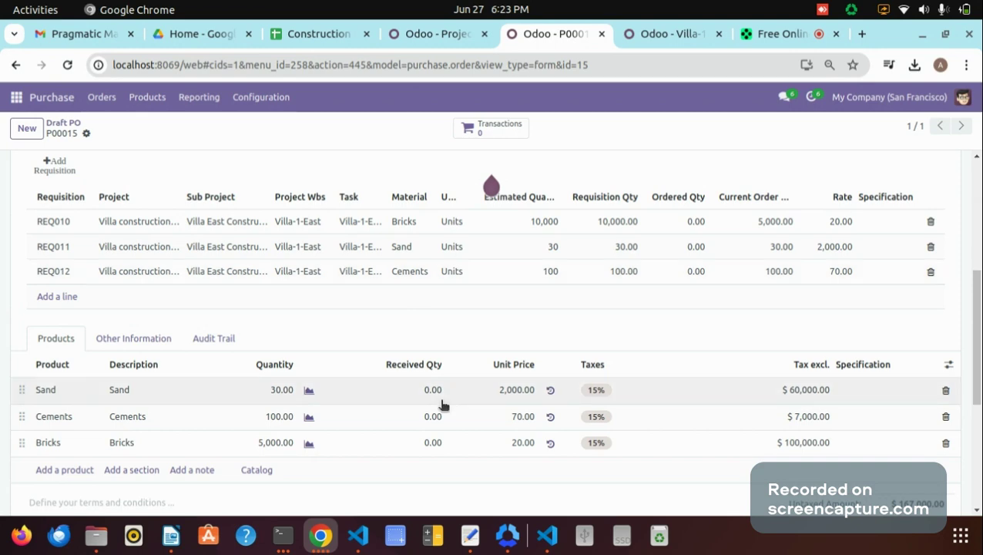
pyautogui.moveTo(979, 323); pyautogui.dragTo(303, 145)
pyautogui.scroll(-1, 979, 370)
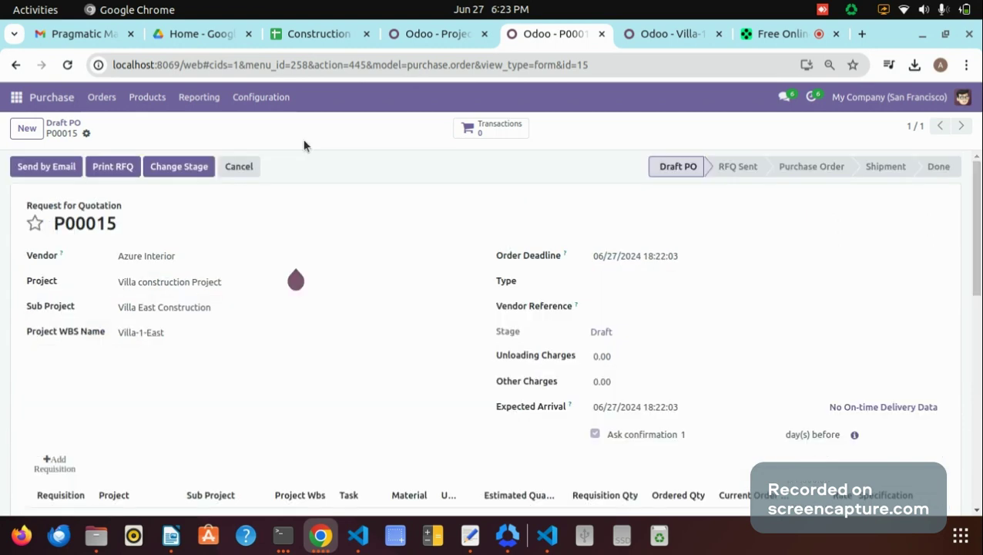
# Approve P00015 with remark 'ok' and confirm its shipment
pyautogui.click(195, 175)
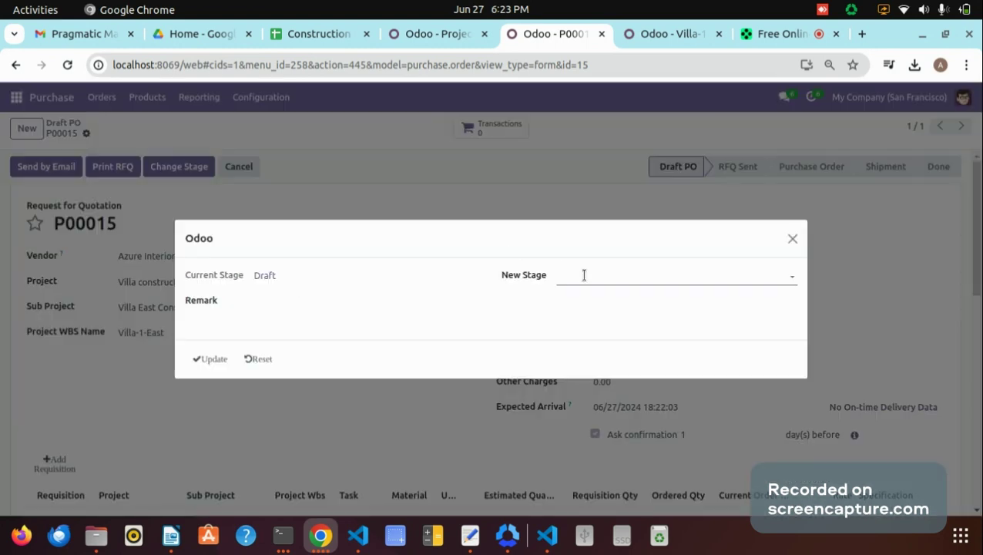
pyautogui.click(584, 275)
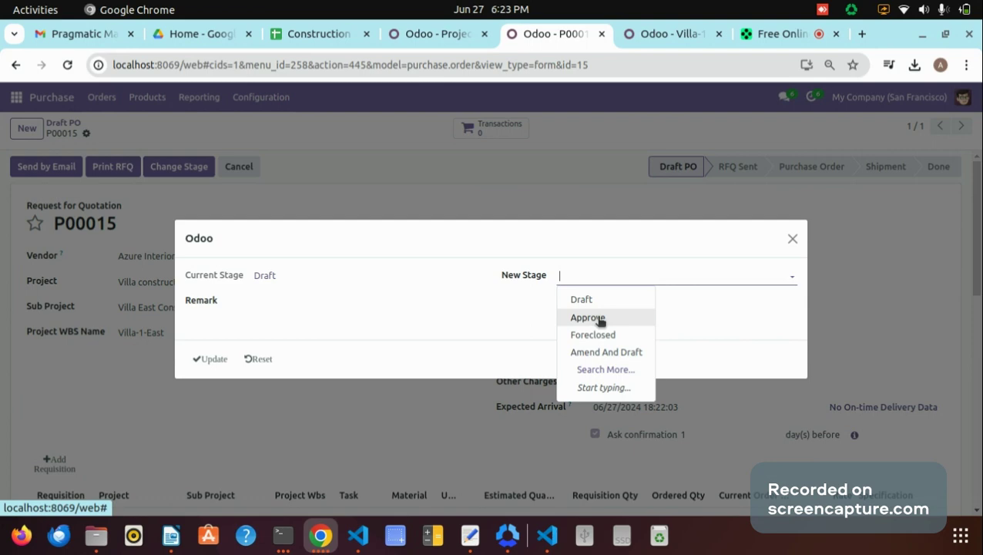
pyautogui.click(601, 320)
pyautogui.write('ok')
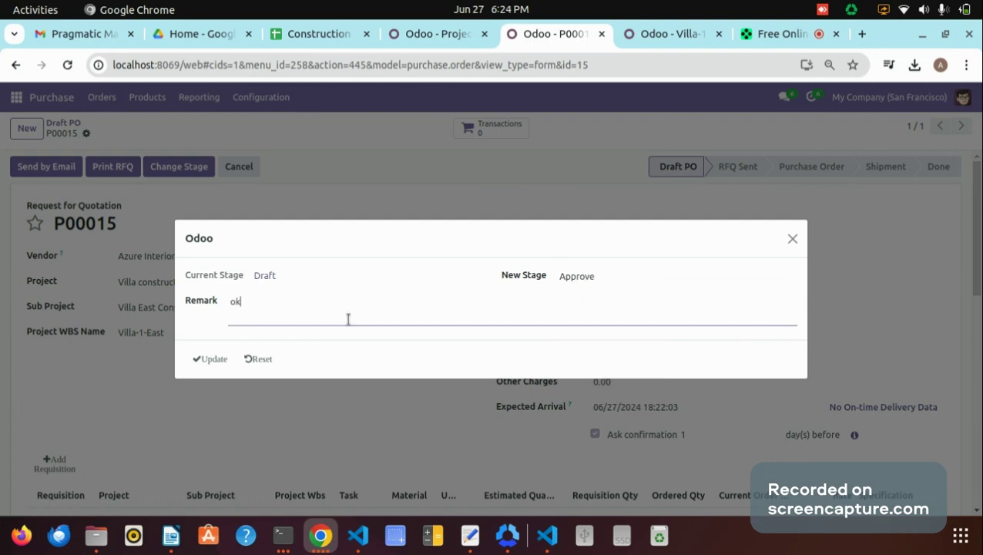
pyautogui.click(214, 359)
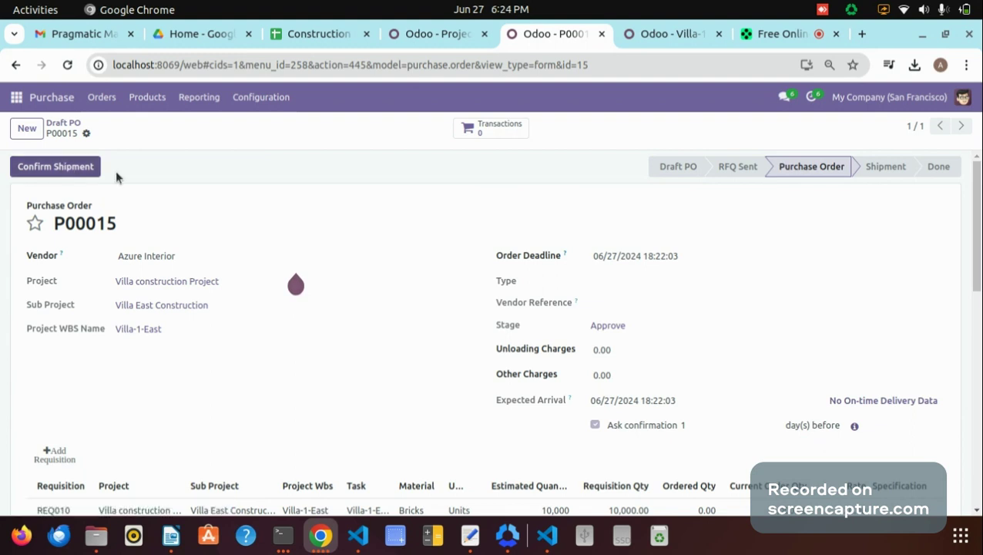
pyautogui.click(66, 169)
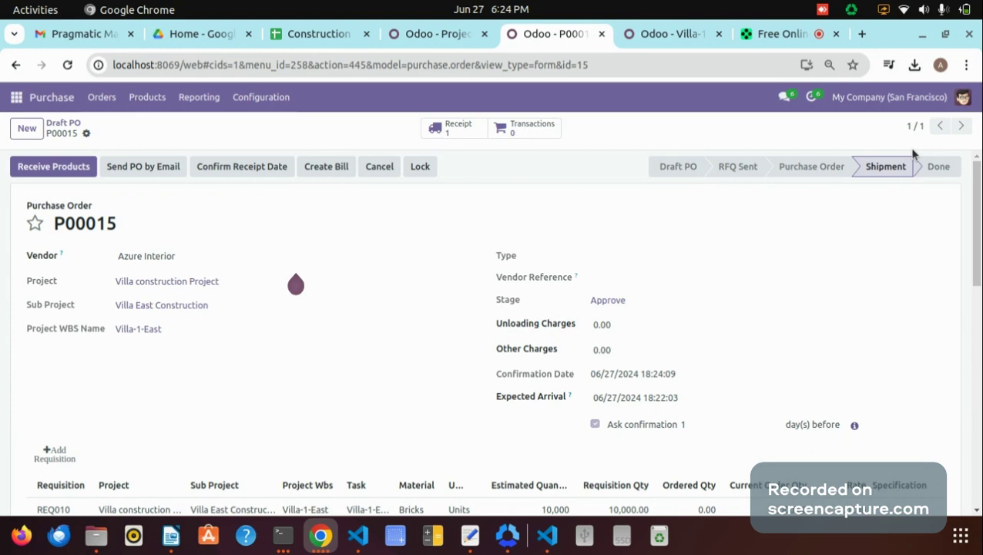
# Open receipt WH/IN/00008, approve it with remark 'ok', and validate it
pyautogui.click(77, 170)
pyautogui.moveTo(977, 208); pyautogui.dragTo(979, 350)
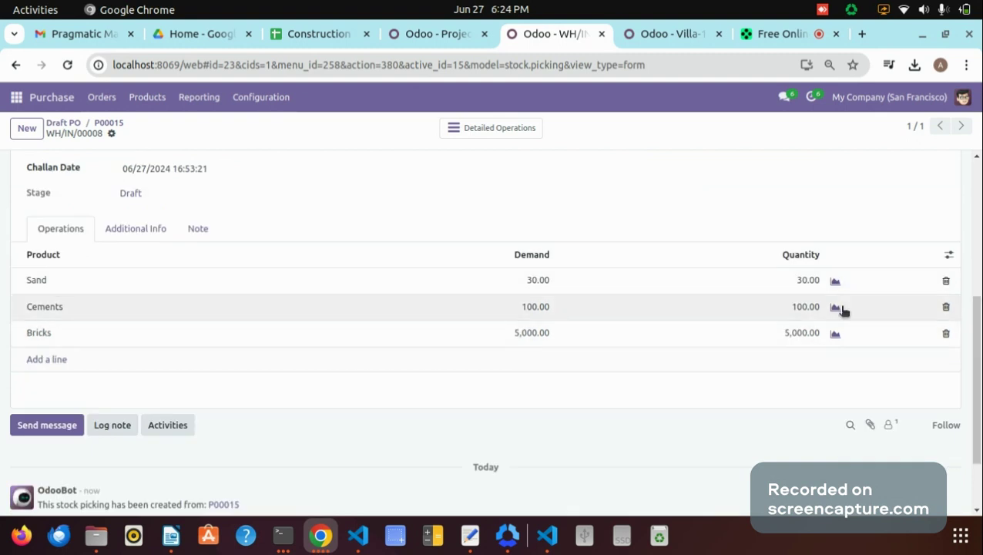
pyautogui.moveTo(981, 330); pyautogui.dragTo(981, 208)
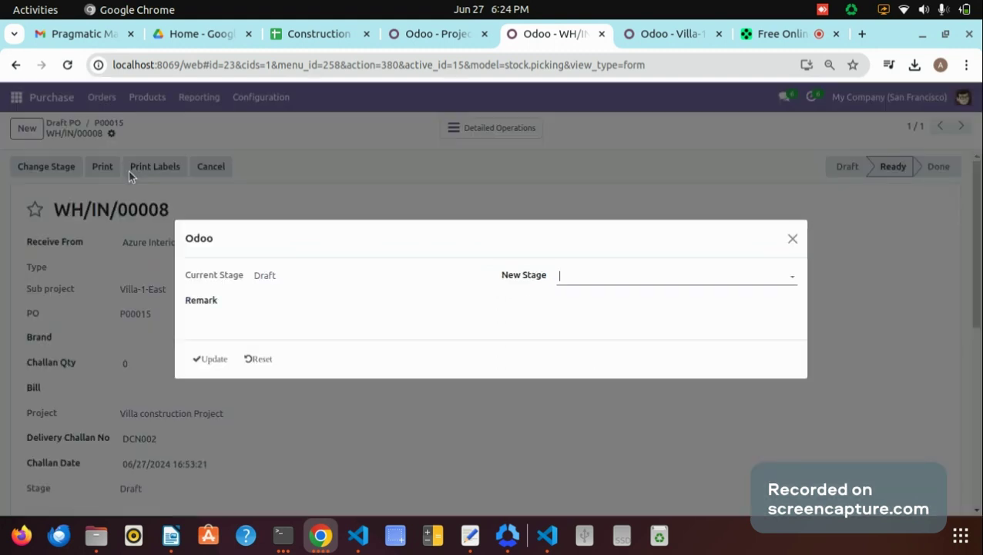
pyautogui.click(585, 274)
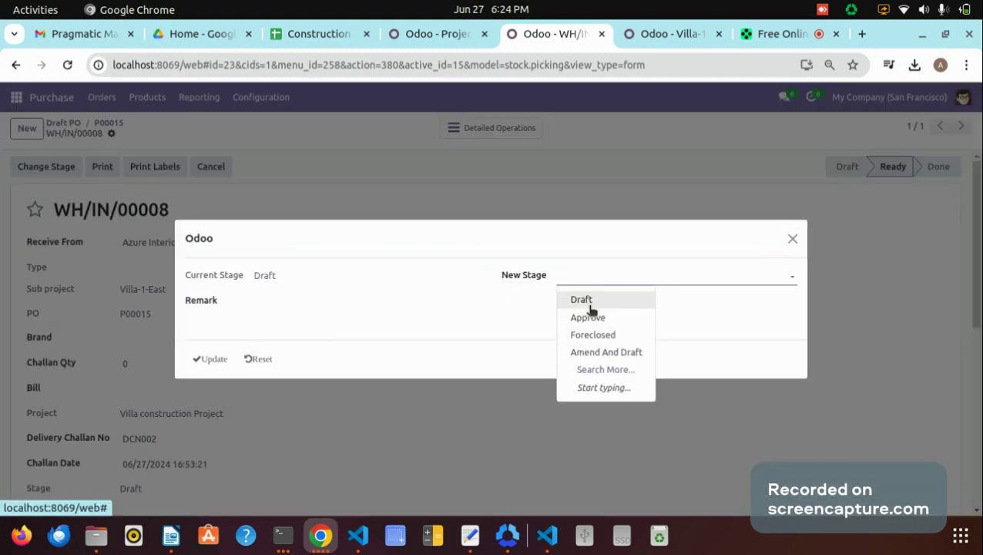
pyautogui.click(588, 317)
pyautogui.click(392, 311)
pyautogui.write('ok')
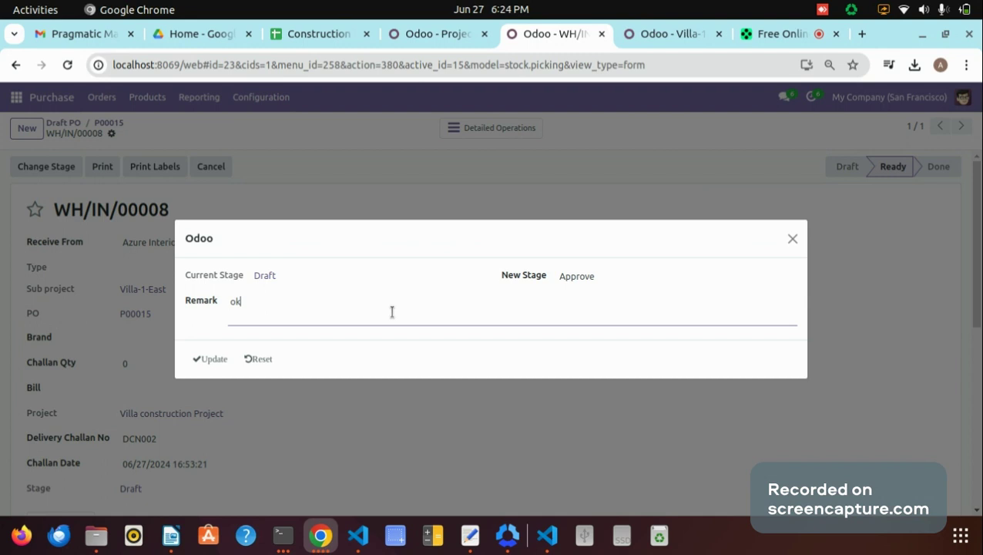
pyautogui.click(212, 360)
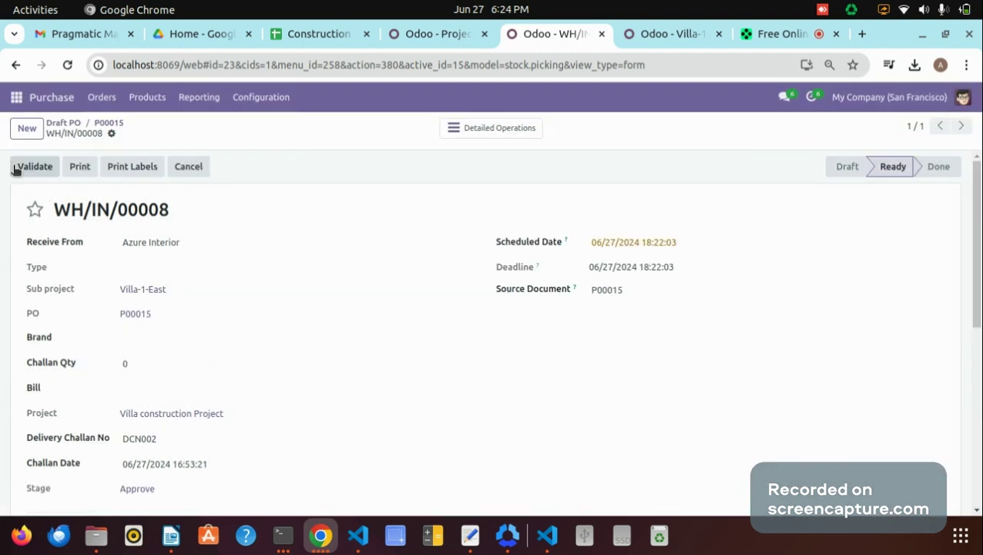
pyautogui.click(30, 167)
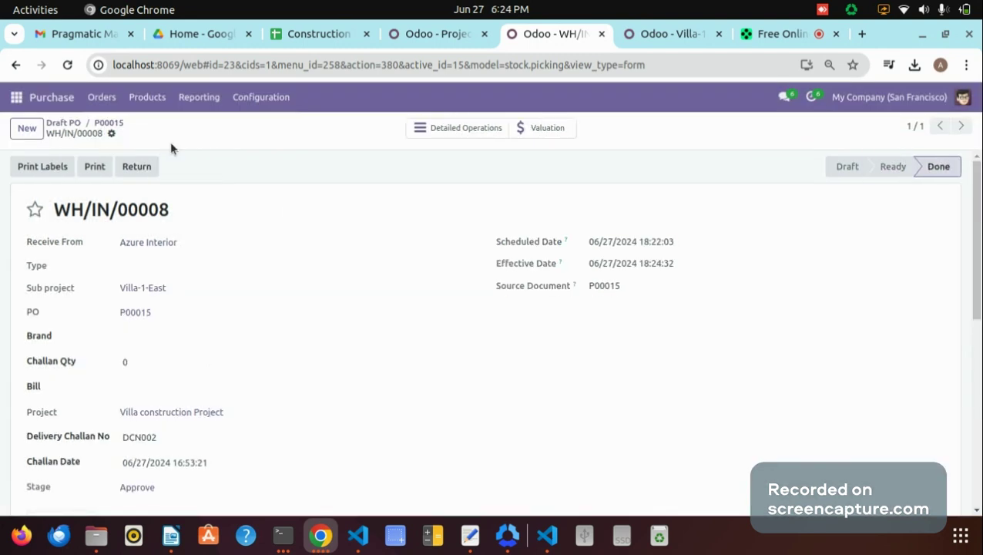
# Create a vendor bill from P00015 with bill date 06/27/2024
pyautogui.click(109, 124)
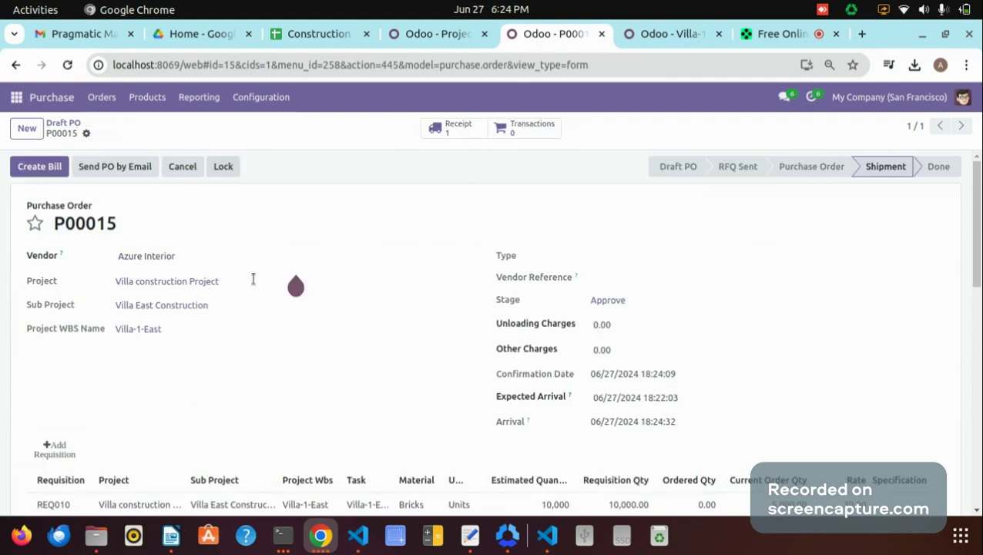
pyautogui.click(40, 168)
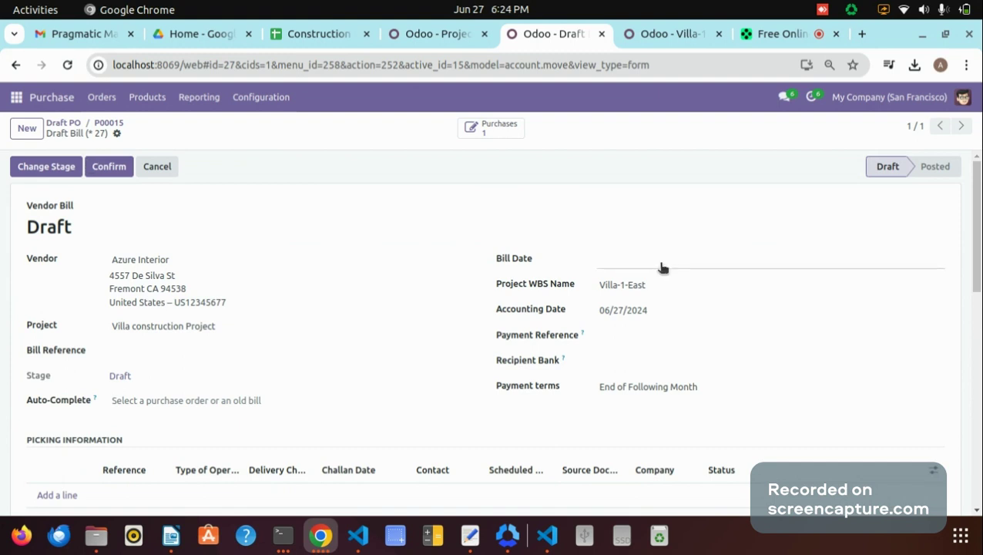
pyautogui.click(661, 267)
pyautogui.click(506, 334)
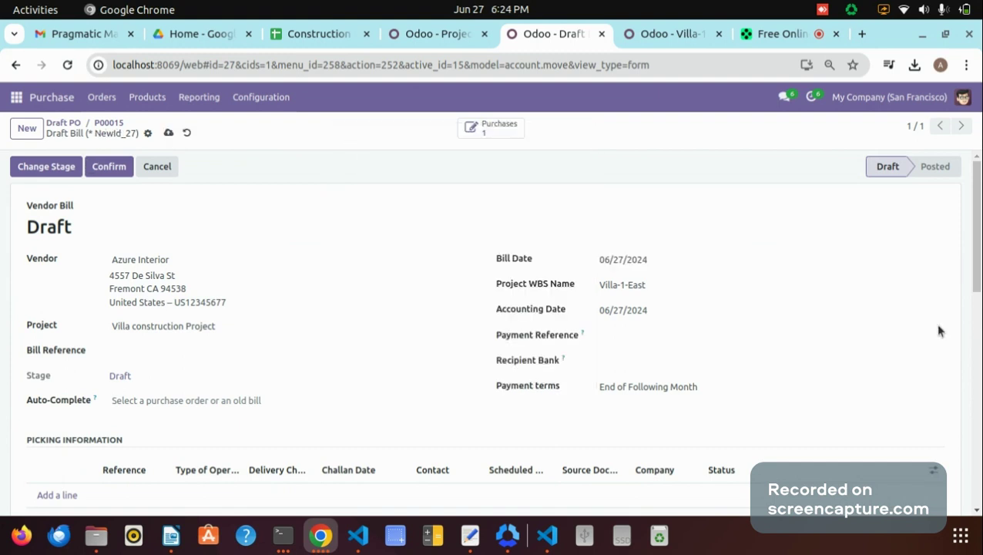
pyautogui.moveTo(978, 258); pyautogui.dragTo(979, 199)
# Approve the bill with remark 'ok', post it, and return to P00015
pyautogui.click(46, 167)
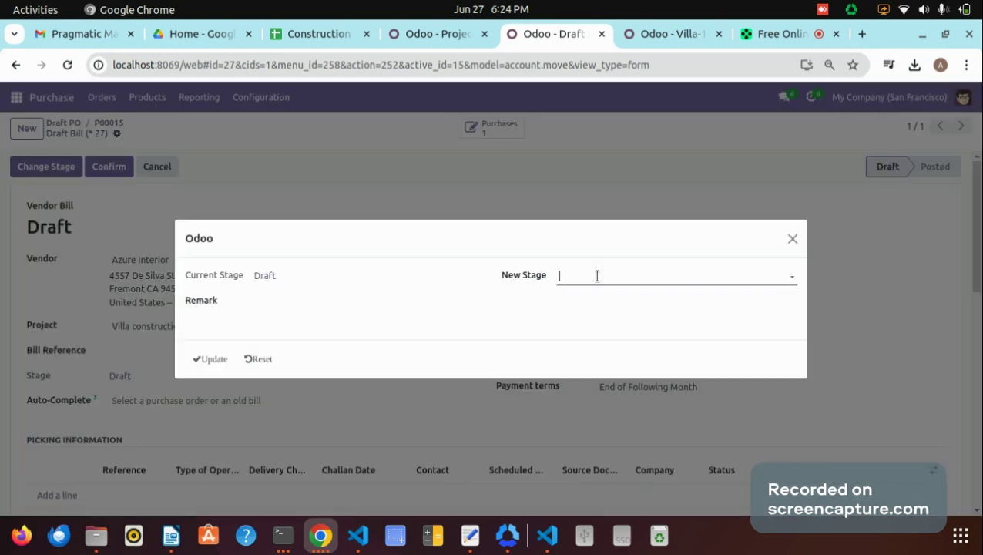
pyautogui.click(597, 275)
pyautogui.click(588, 318)
pyautogui.write('ok')
pyautogui.click(210, 358)
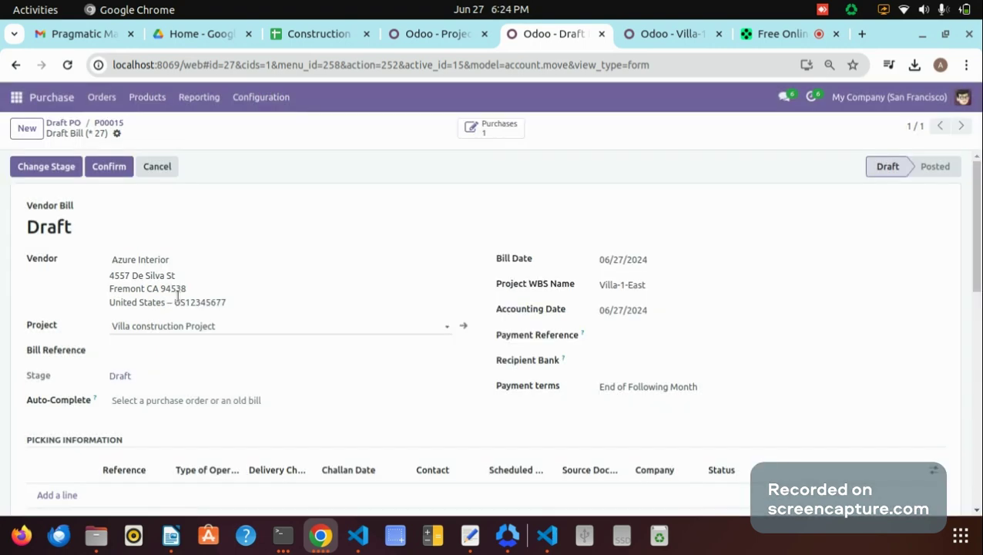
pyautogui.click(34, 167)
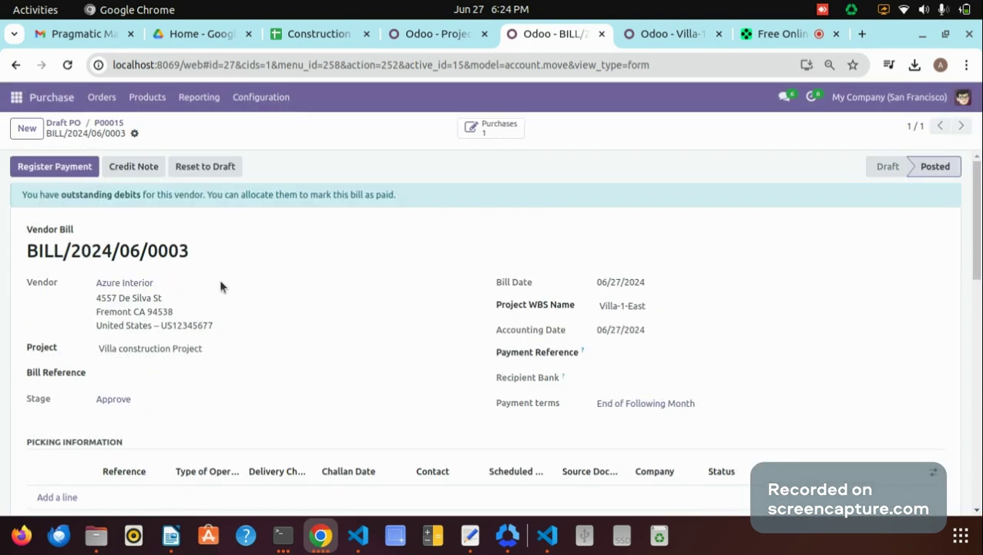
pyautogui.click(108, 122)
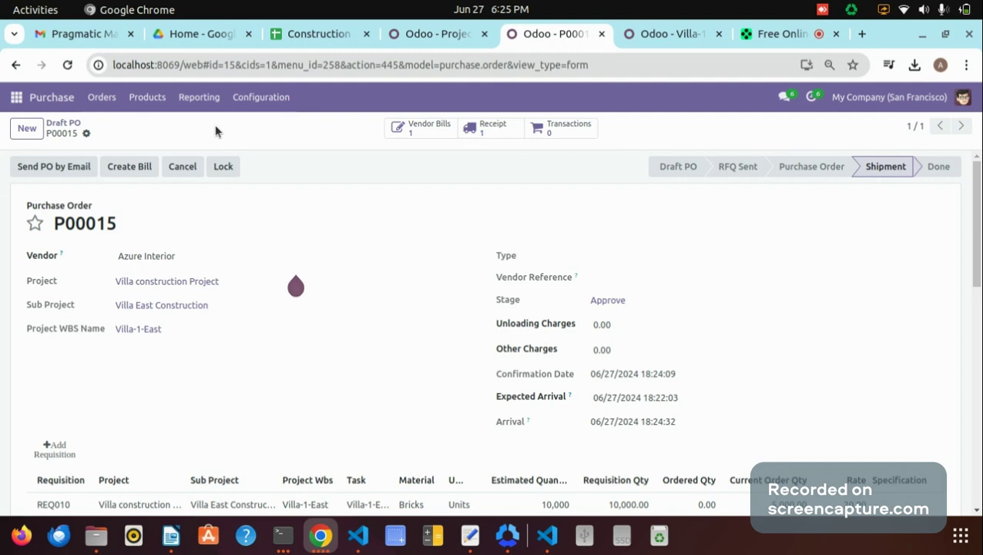
# Start a new purchase quotation with Azure Interior as the vendor
pyautogui.click(63, 123)
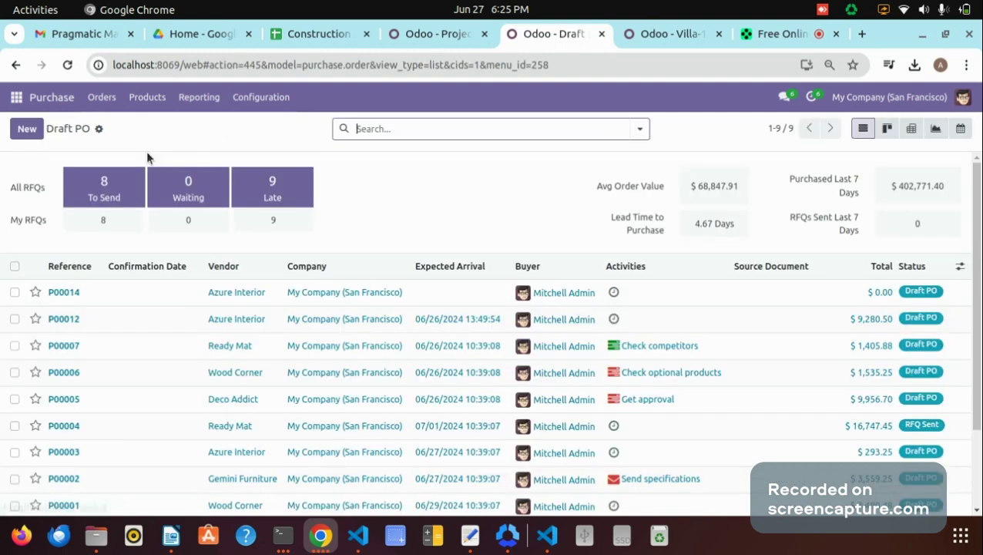
pyautogui.click(31, 131)
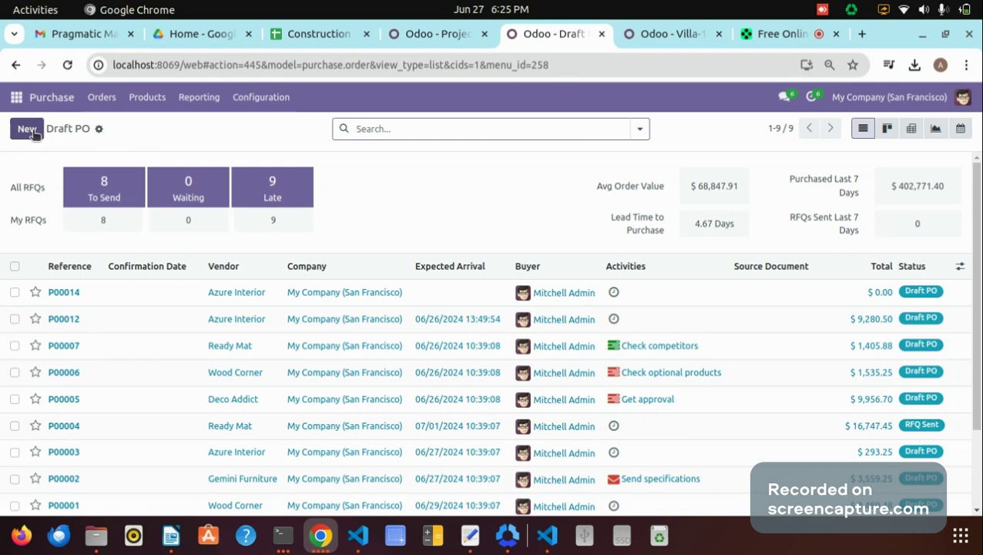
pyautogui.click(28, 129)
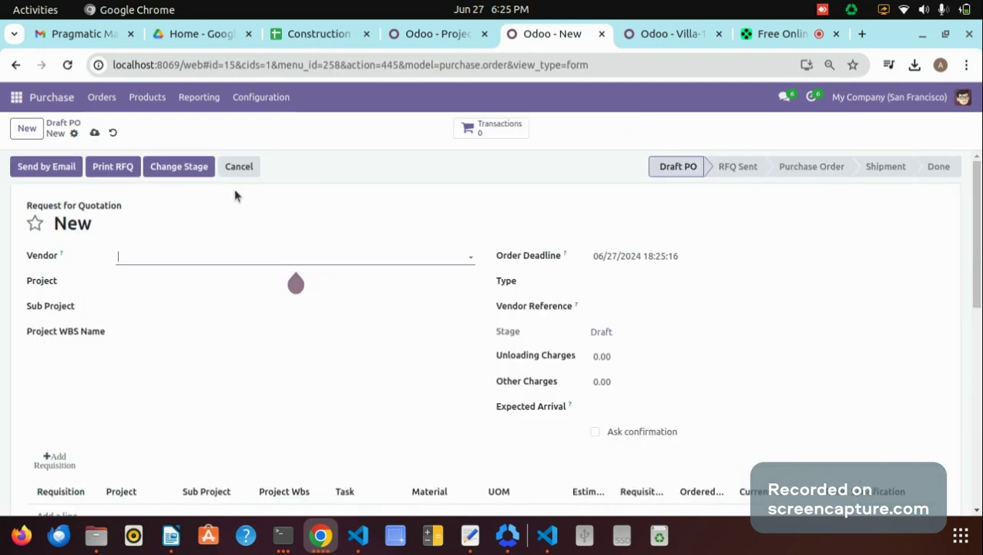
pyautogui.click(159, 255)
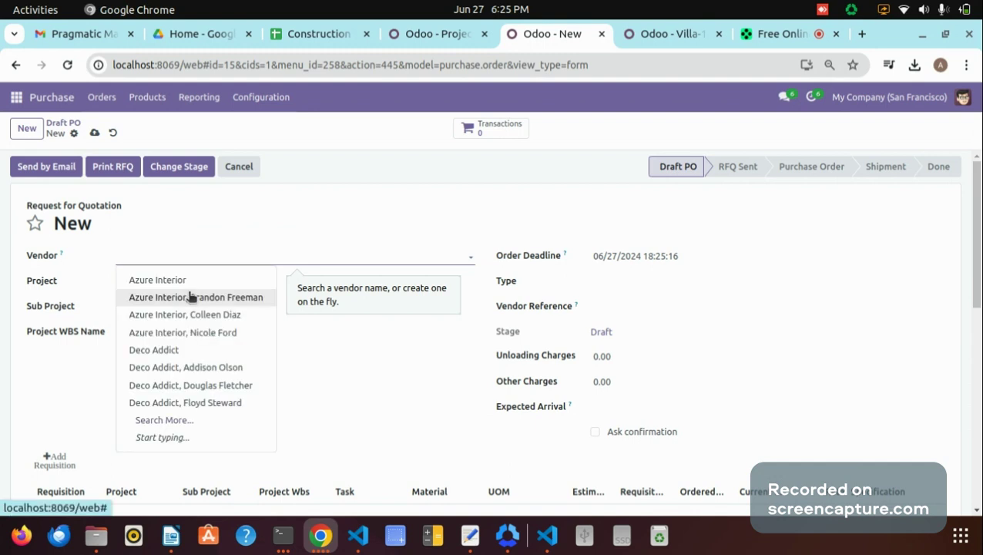
pyautogui.click(170, 281)
# Assign Villa construction Project, sub-project Villa East Construction and WBS Villa-1-East, saving as P00016
pyautogui.click(169, 280)
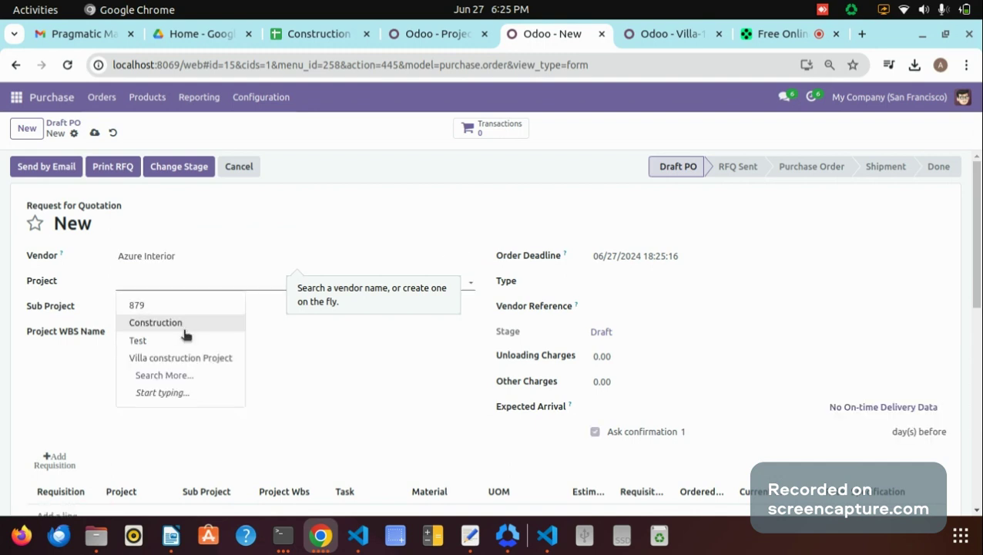
pyautogui.click(174, 358)
pyautogui.click(126, 312)
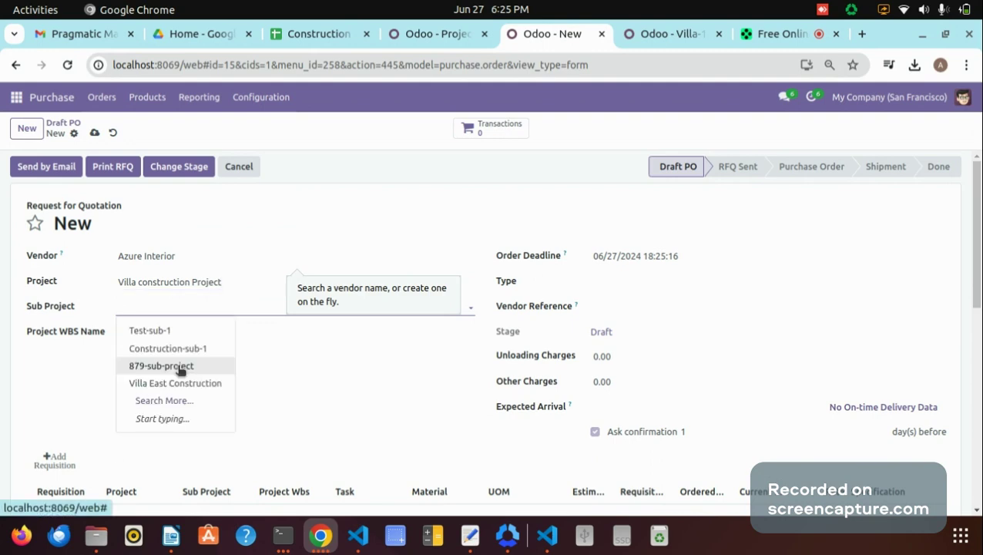
pyautogui.click(174, 383)
pyautogui.click(138, 339)
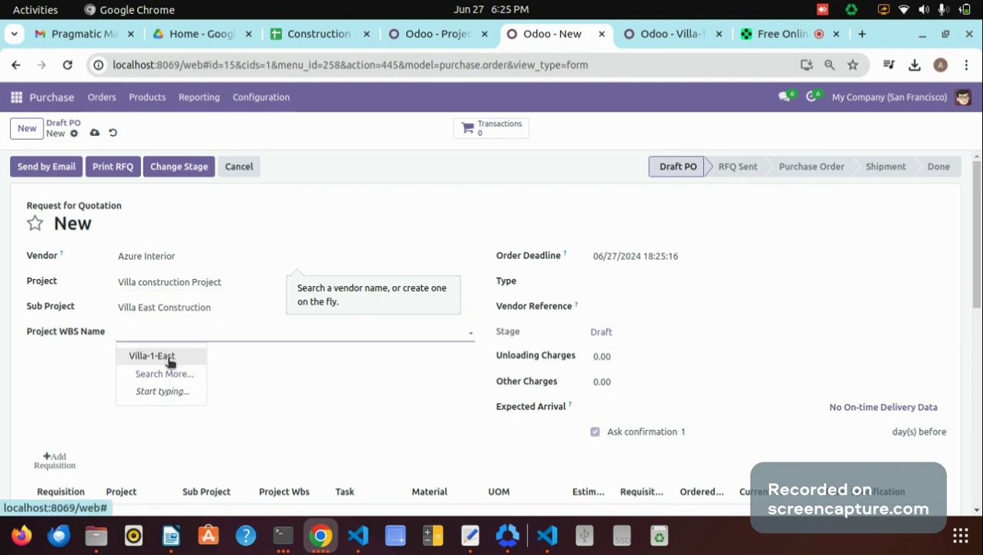
pyautogui.click(171, 359)
pyautogui.click(53, 461)
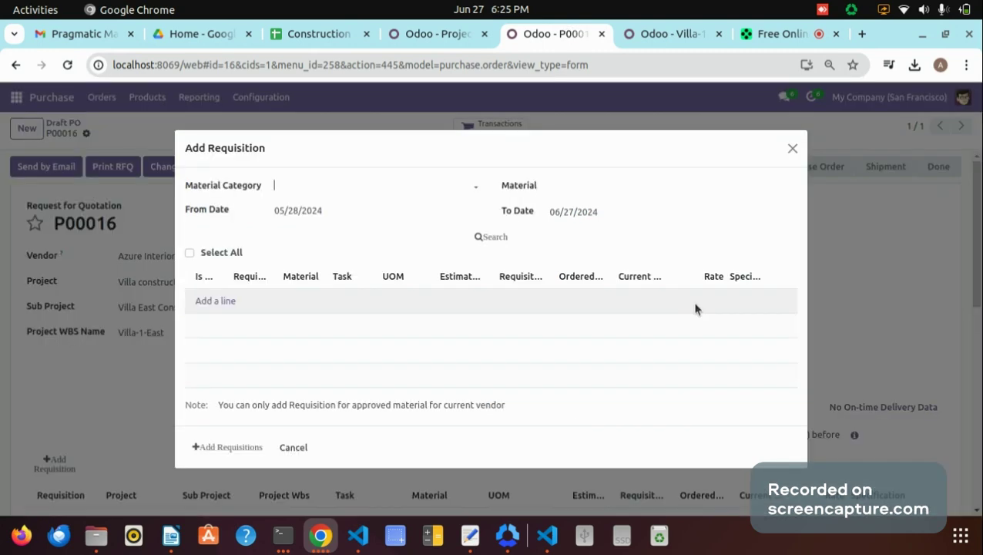
# Search requisitions for P00016, find only REQ010 Bricks, close without adding, and return to Projects
pyautogui.click(483, 240)
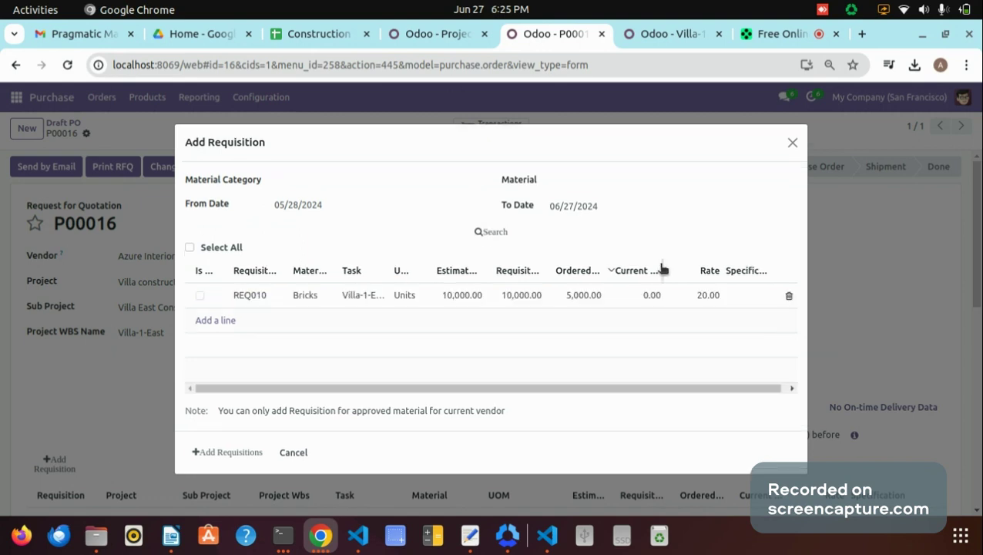
pyautogui.moveTo(472, 395); pyautogui.dragTo(513, 389)
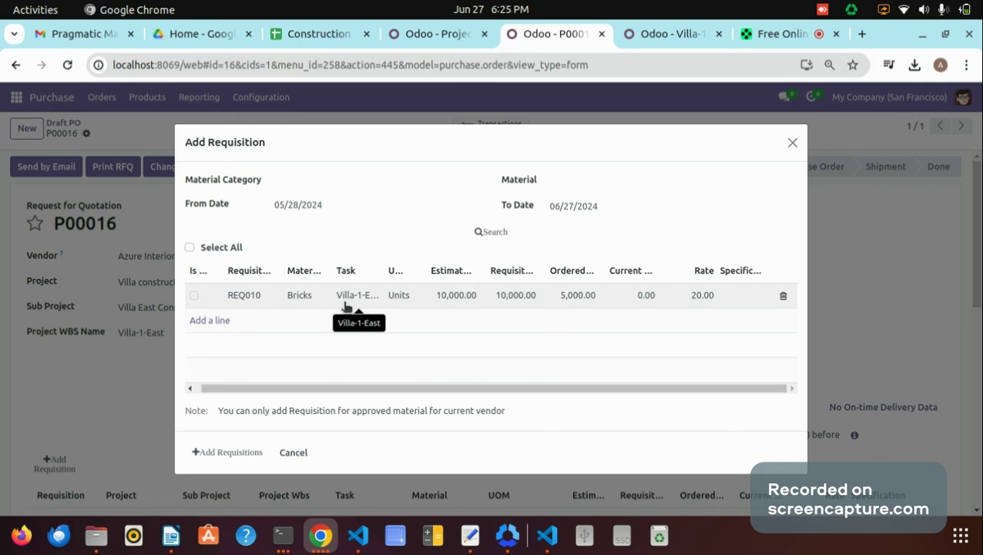
pyautogui.click(792, 144)
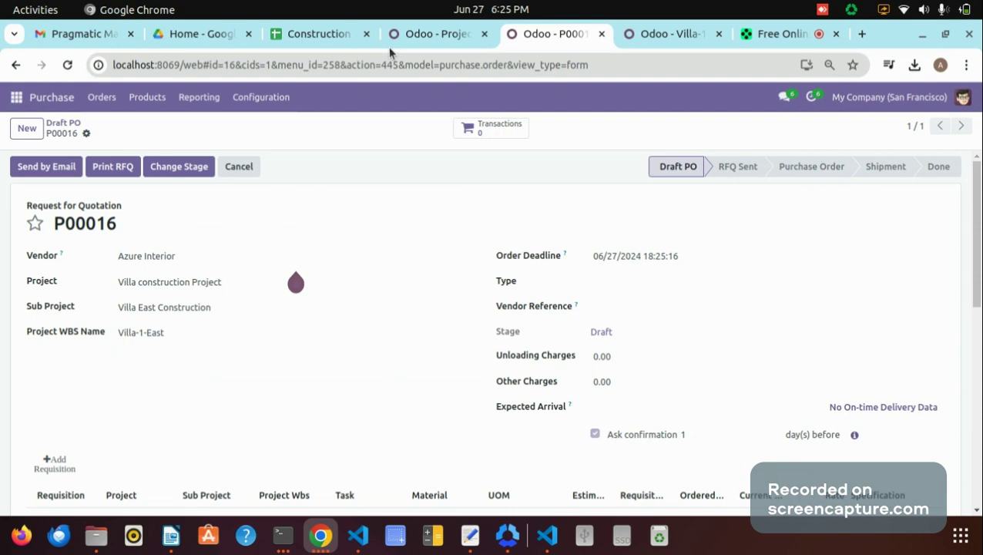
pyautogui.click(413, 40)
# Open the draft Steel requisition from Execution > View Material Requisition
pyautogui.click(166, 99)
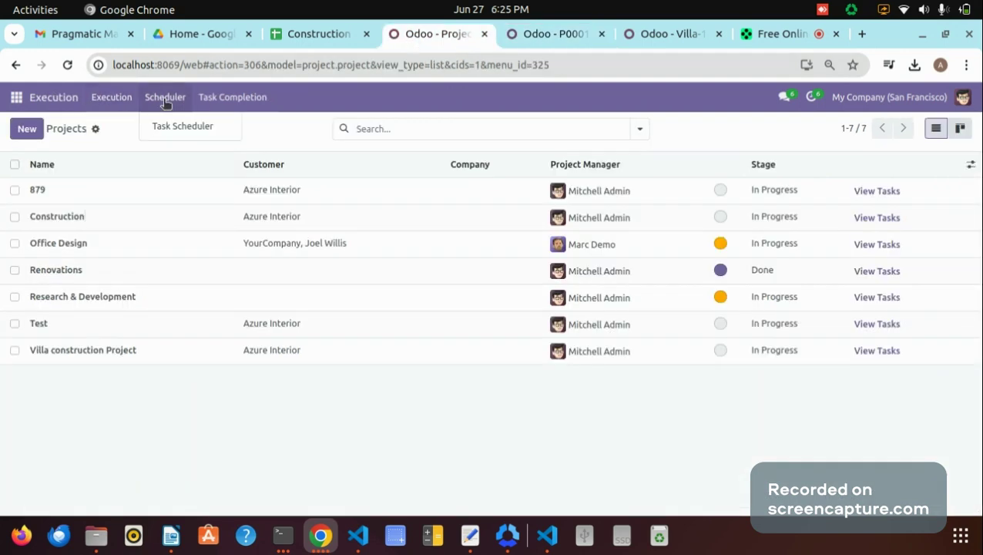
pyautogui.moveTo(112, 97)
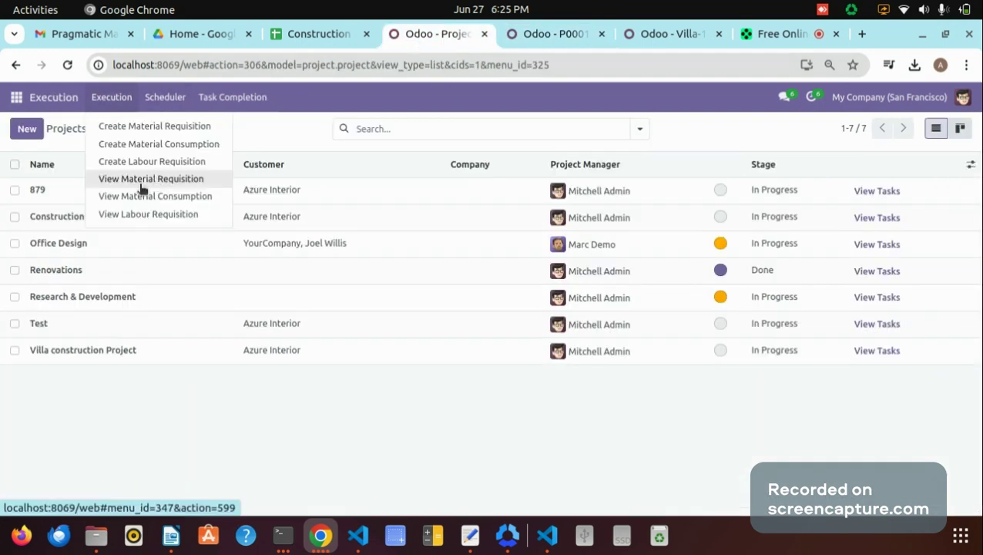
pyautogui.click(142, 179)
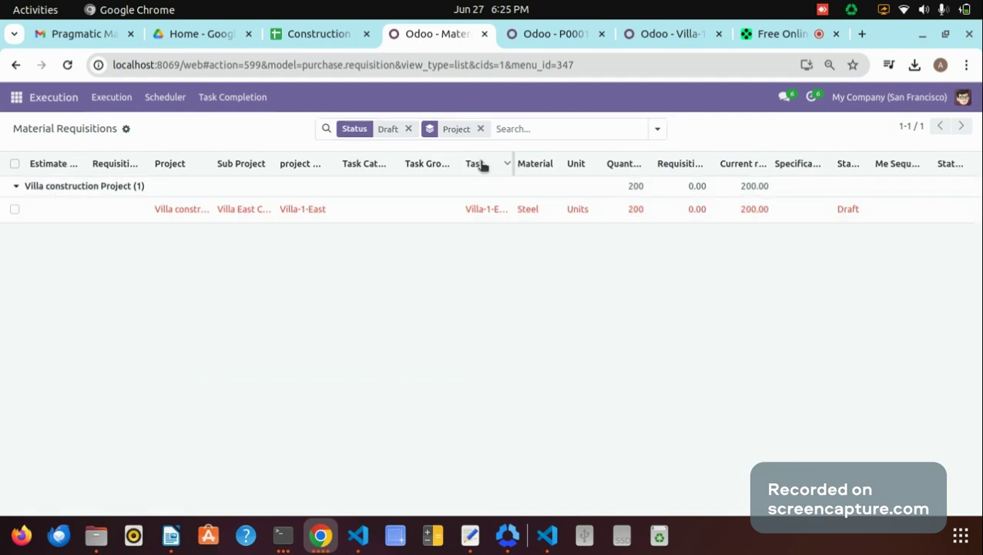
pyautogui.click(133, 211)
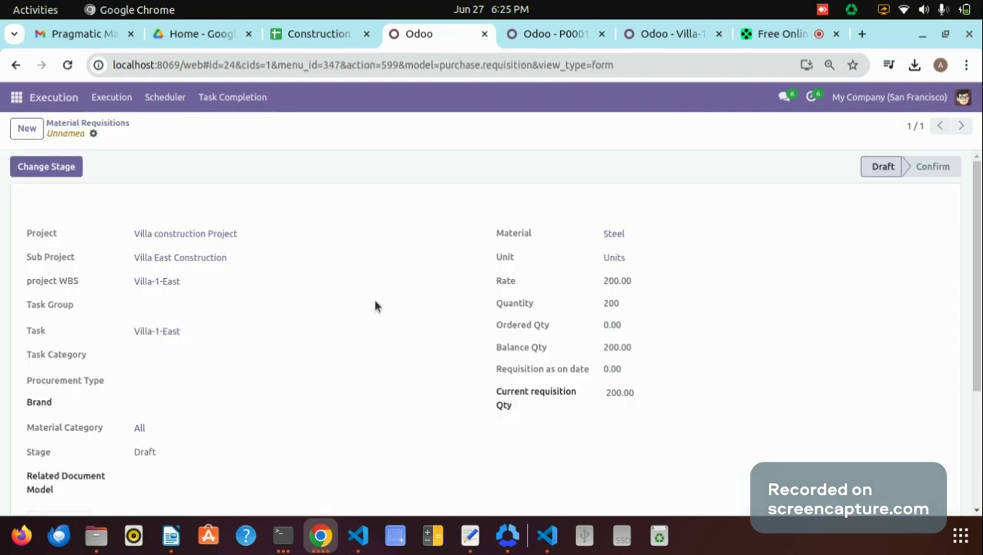
# Approve the Steel requisition with remark 'ok', making it REQ013, then go back to P00016
pyautogui.click(32, 176)
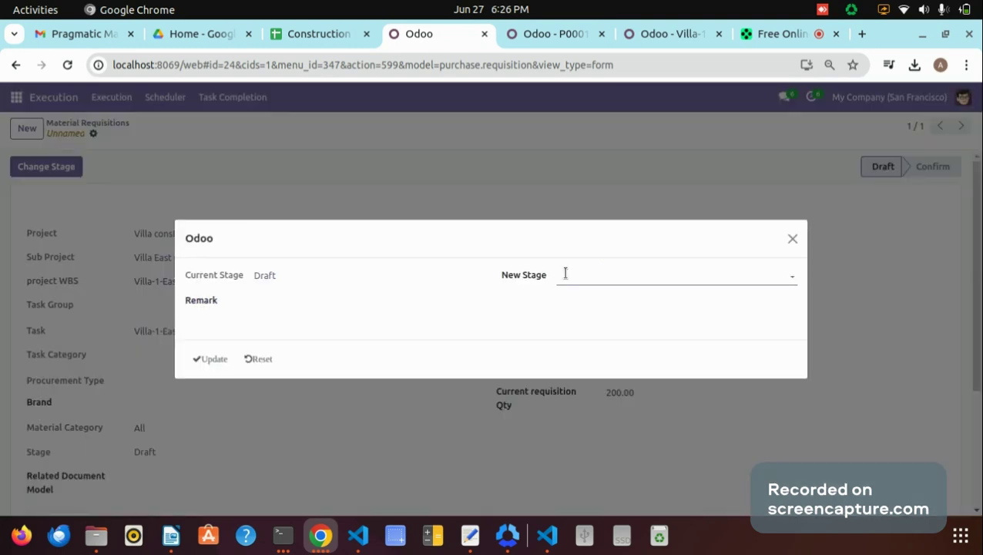
pyautogui.click(565, 274)
pyautogui.click(583, 318)
pyautogui.click(289, 315)
pyautogui.write('ok')
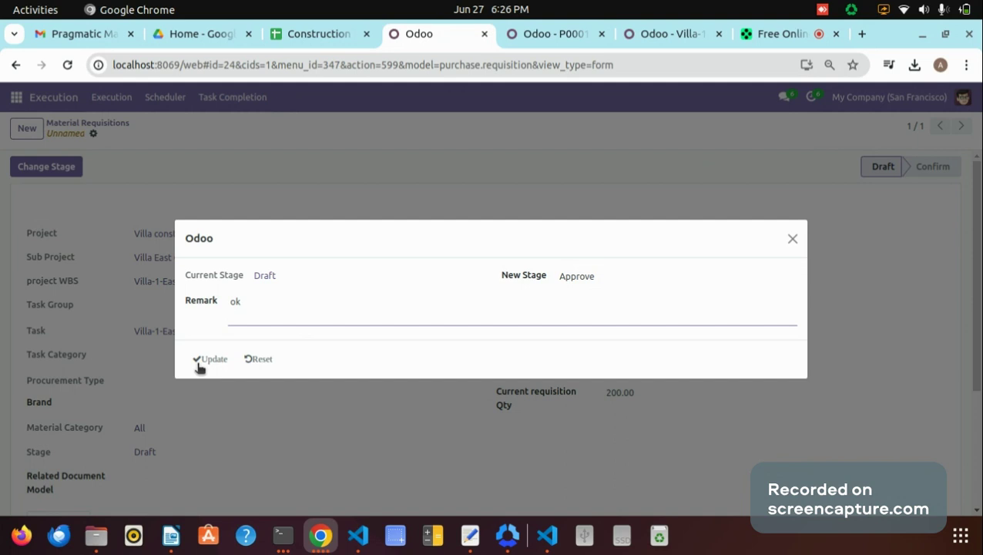
pyautogui.click(209, 359)
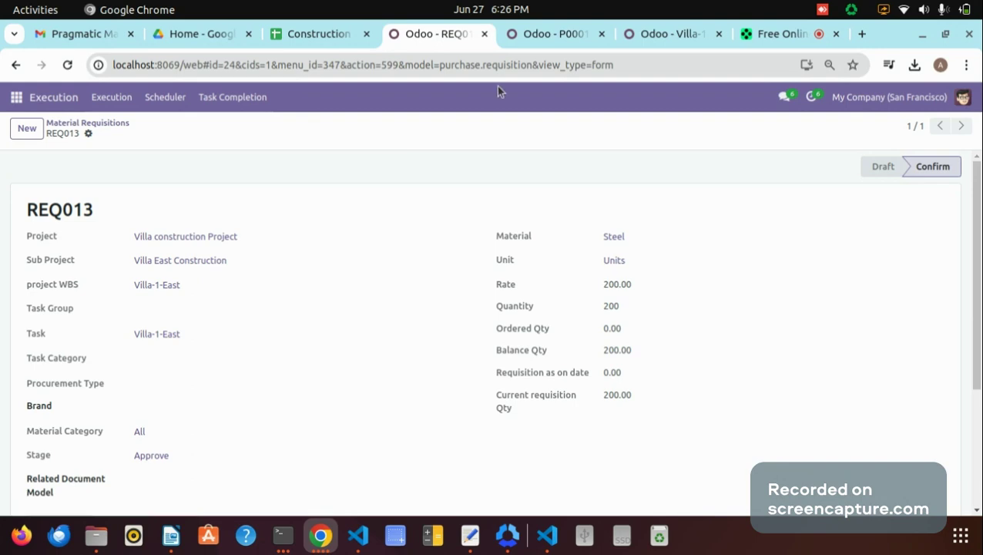
pyautogui.click(557, 34)
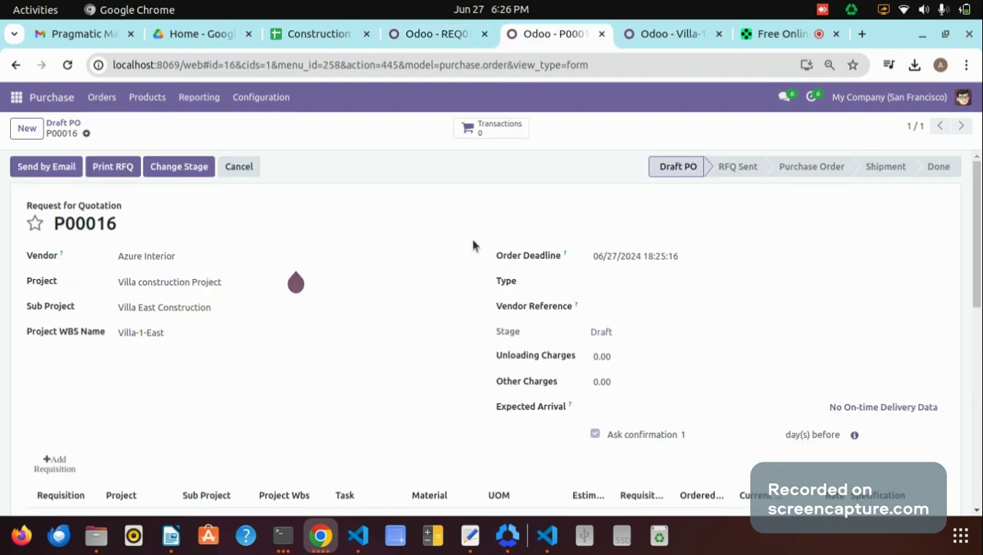
# Search approved requisitions for P00016 and select both REQ010 and REQ013
pyautogui.scroll(-2, 980, 262)
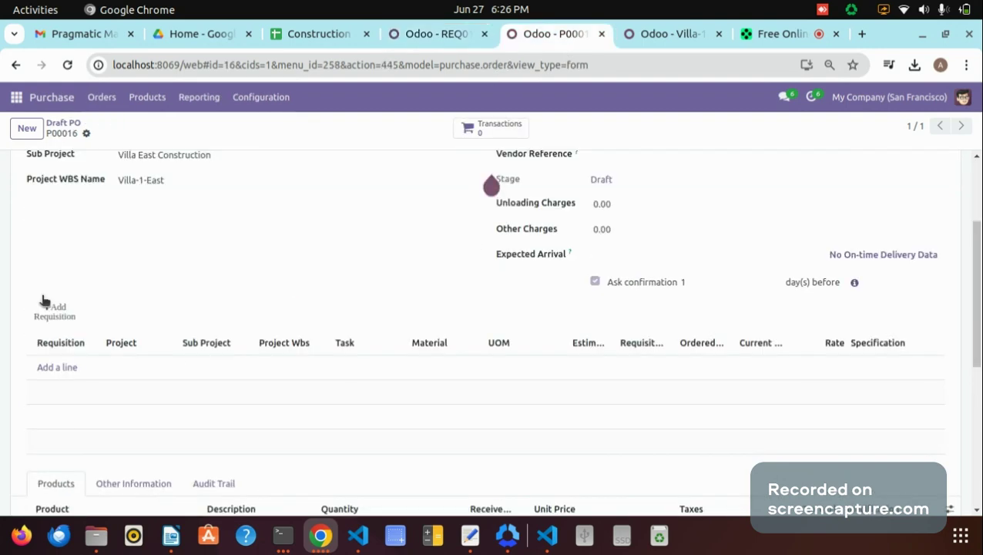
pyautogui.click(48, 308)
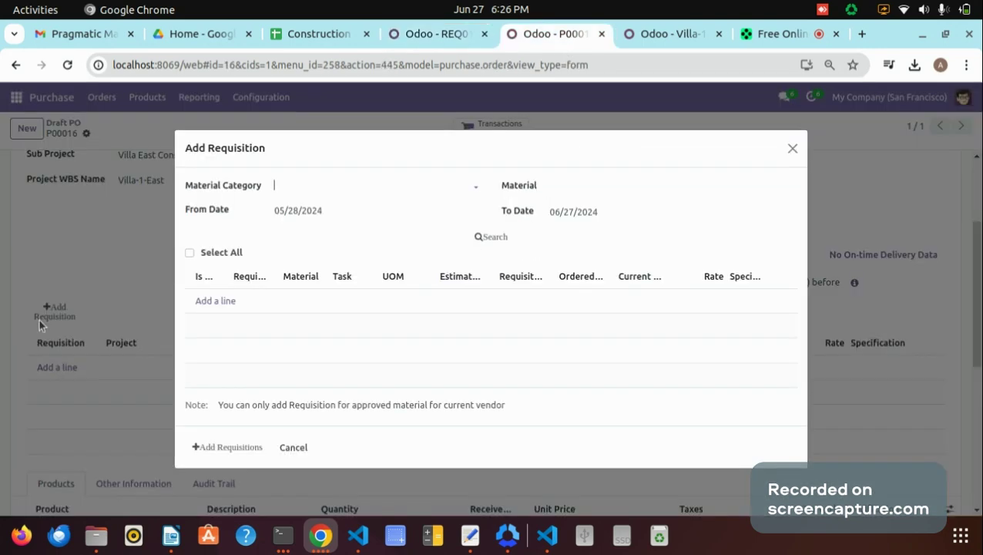
pyautogui.click(490, 239)
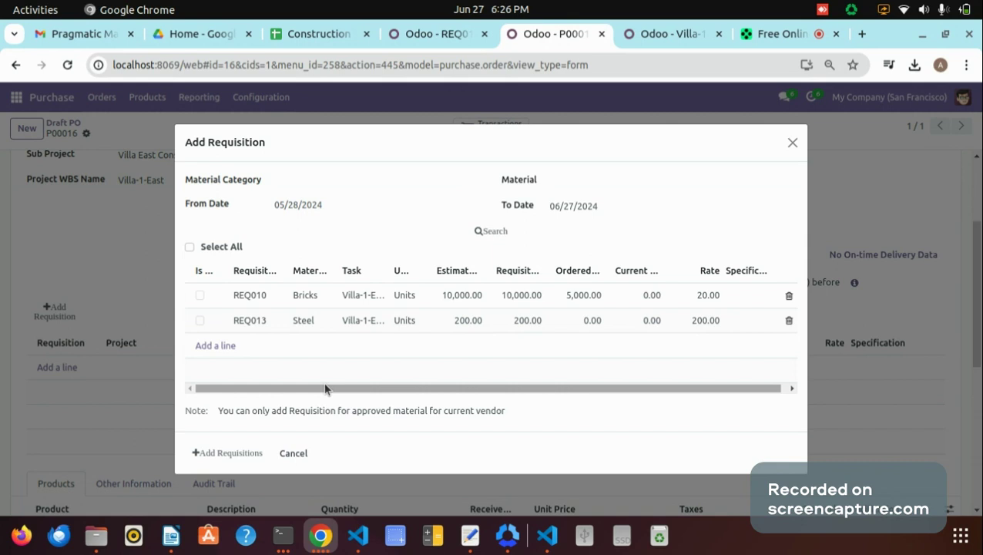
pyautogui.moveTo(324, 389); pyautogui.dragTo(348, 378)
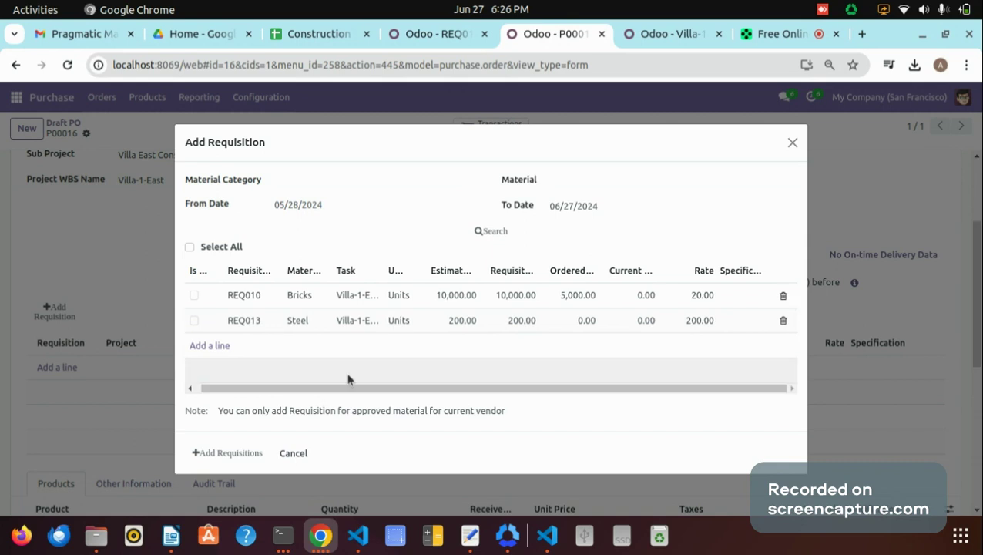
pyautogui.click(189, 248)
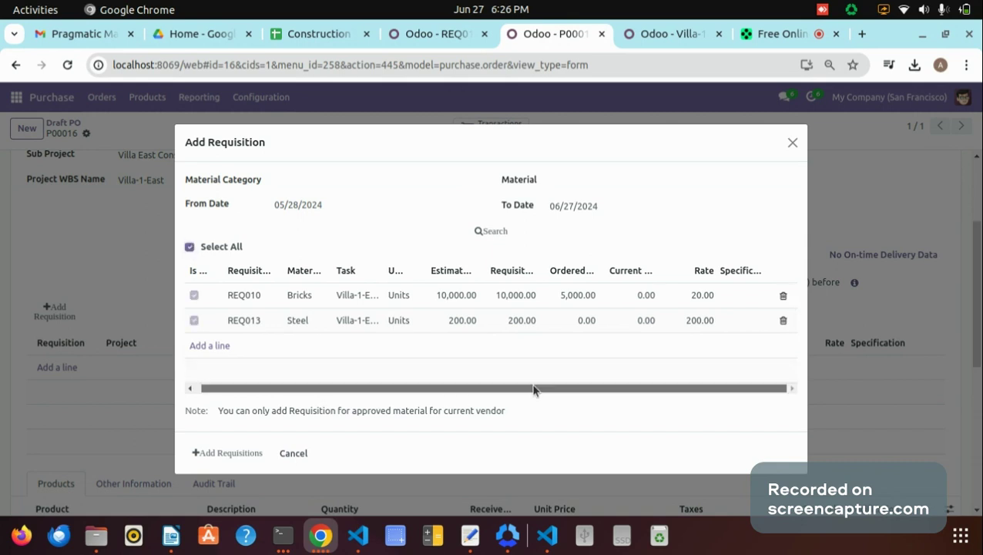
# Set current order quantities to 5,000 for REQ010 and 200 for REQ013, then add them
pyautogui.click(646, 297)
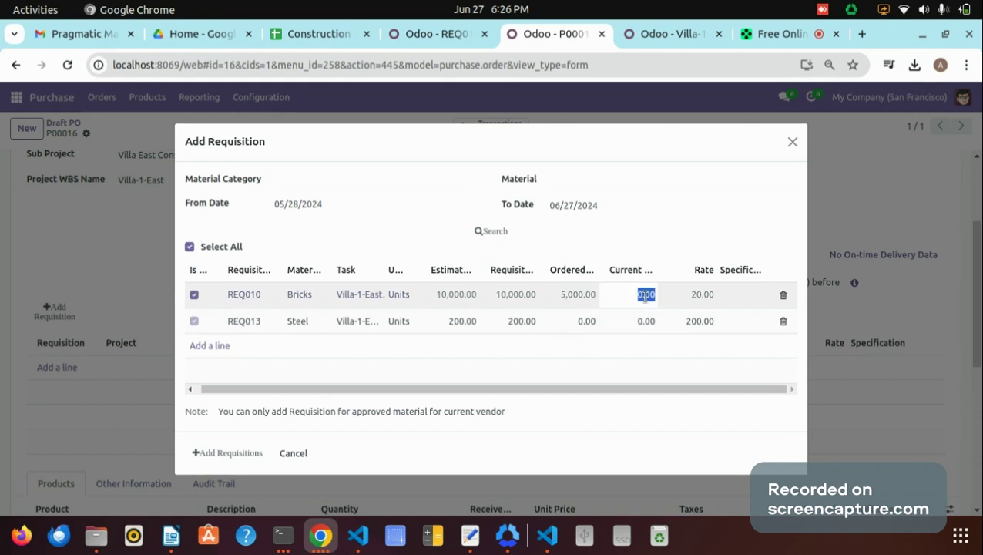
pyautogui.click(645, 296)
pyautogui.press('Delete')
pyautogui.write('5000')
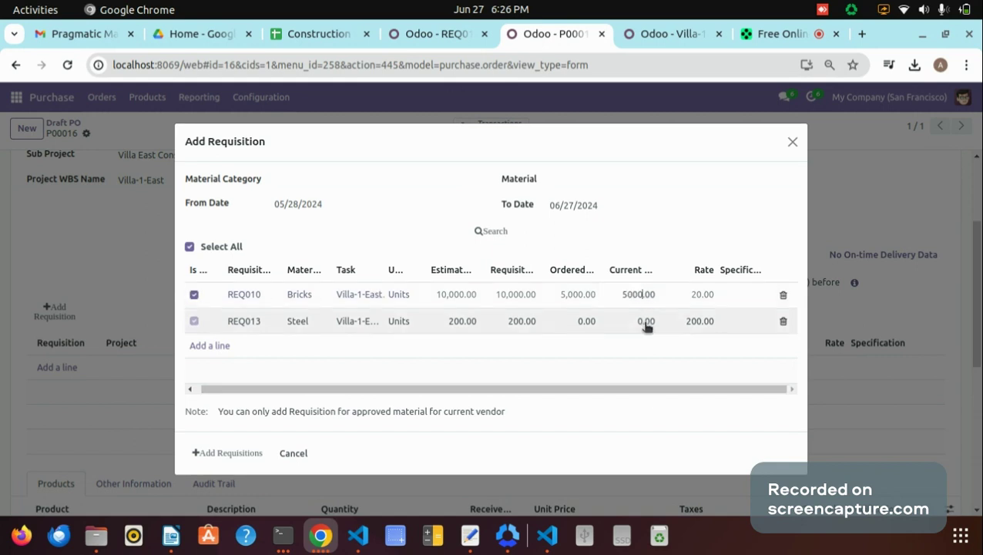
pyautogui.click(645, 322)
pyautogui.click(659, 366)
pyautogui.press('BackSpace')
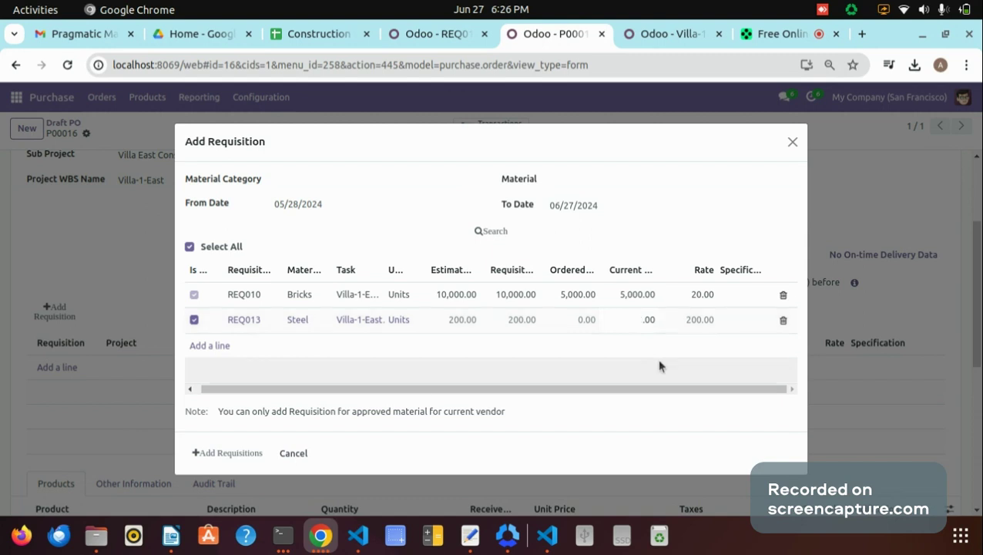
pyautogui.write('200')
pyautogui.moveTo(531, 398); pyautogui.dragTo(349, 402)
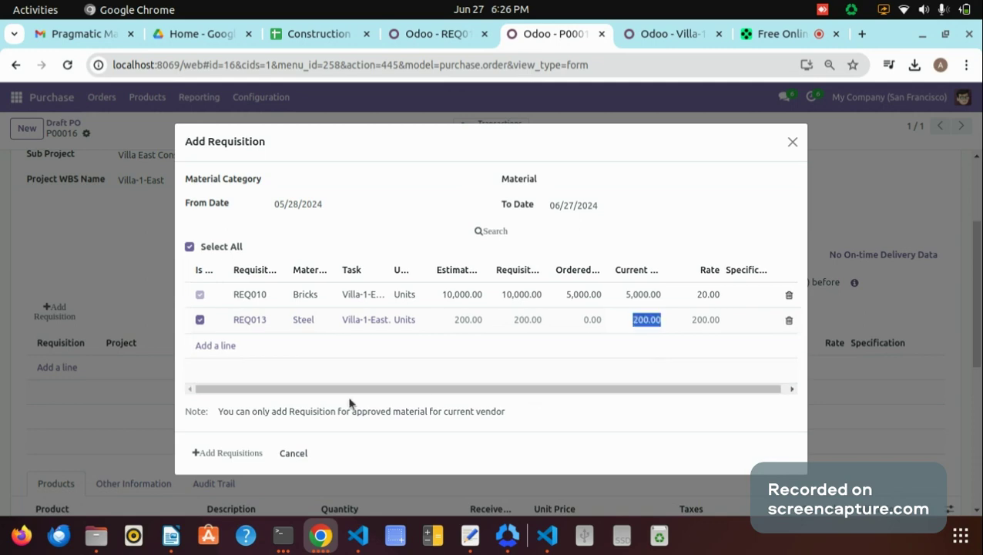
pyautogui.click(230, 453)
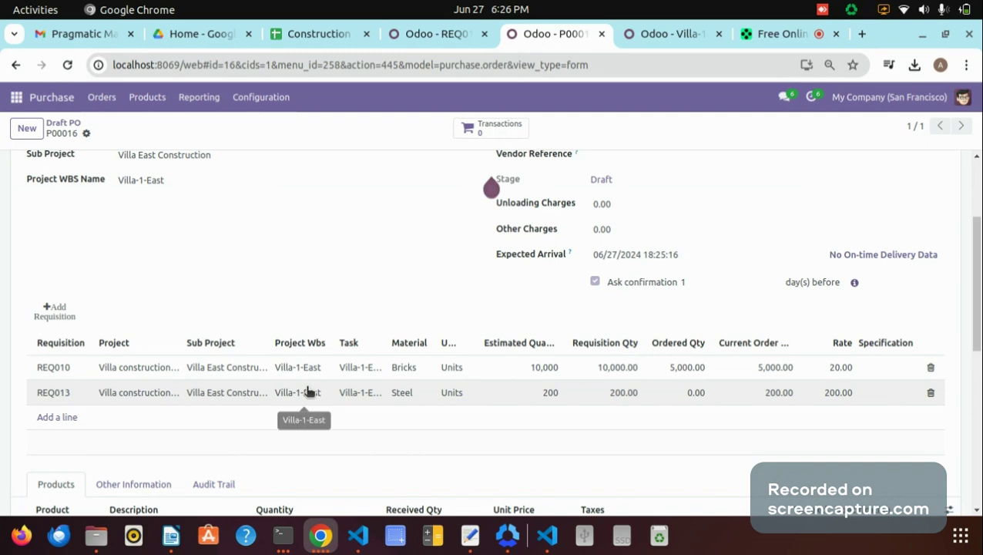
# Approve P00016 with remark 'ok' and confirm its shipment
pyautogui.moveTo(980, 265); pyautogui.dragTo(981, 199)
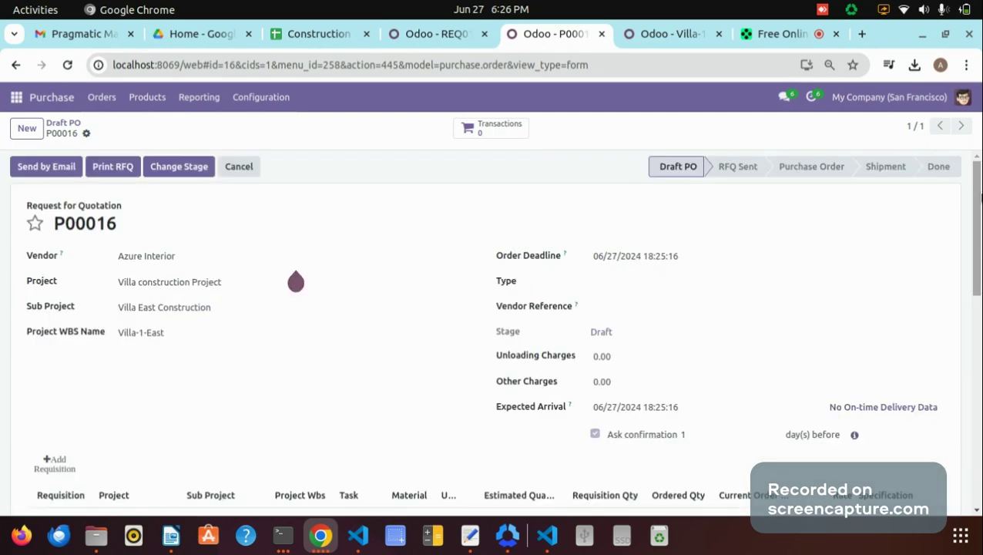
pyautogui.click(182, 167)
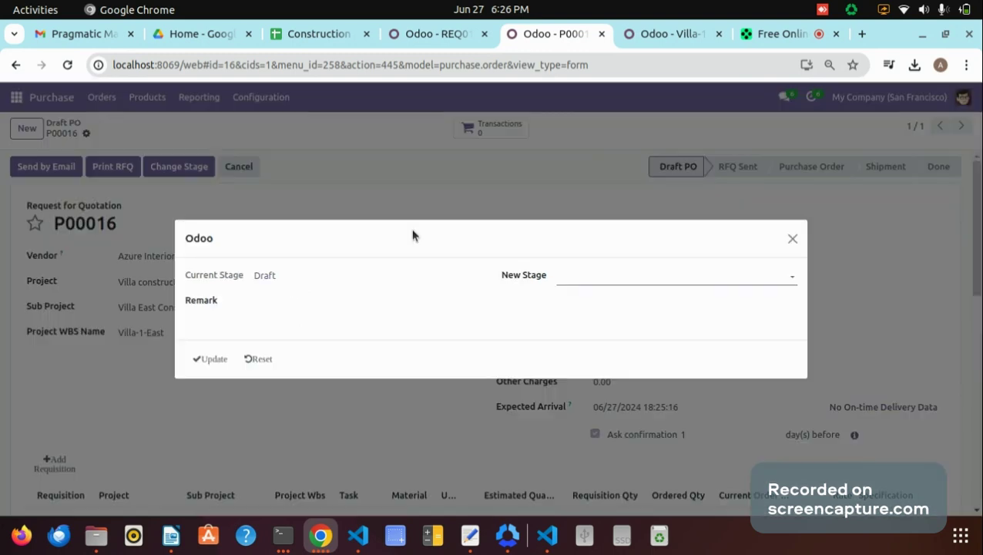
pyautogui.click(581, 277)
pyautogui.click(587, 316)
pyautogui.click(454, 306)
pyautogui.write('ok')
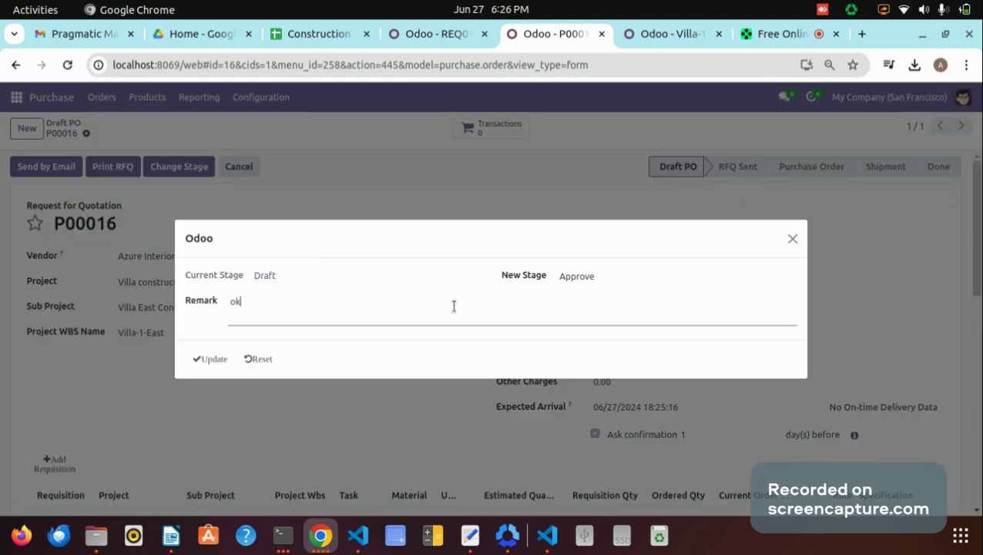
pyautogui.click(212, 360)
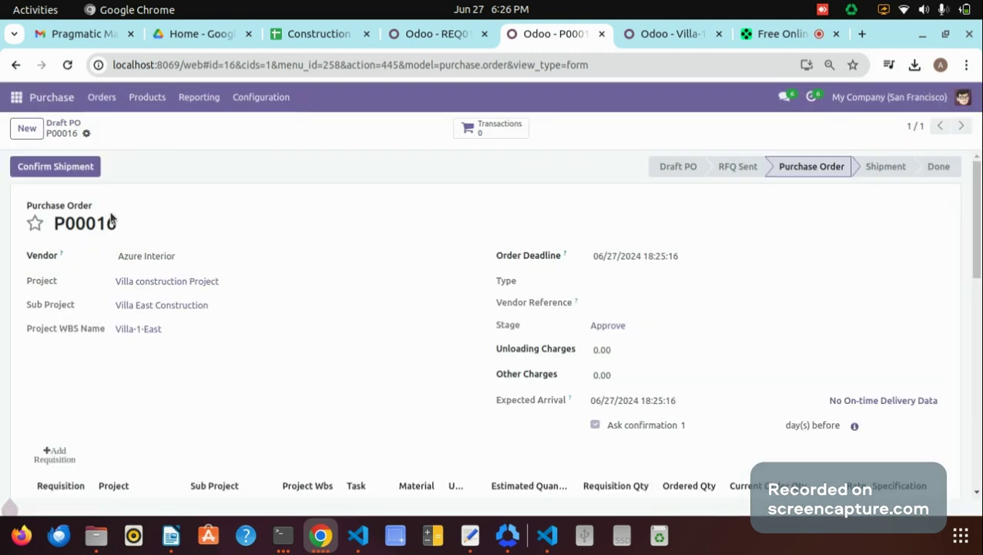
pyautogui.click(61, 171)
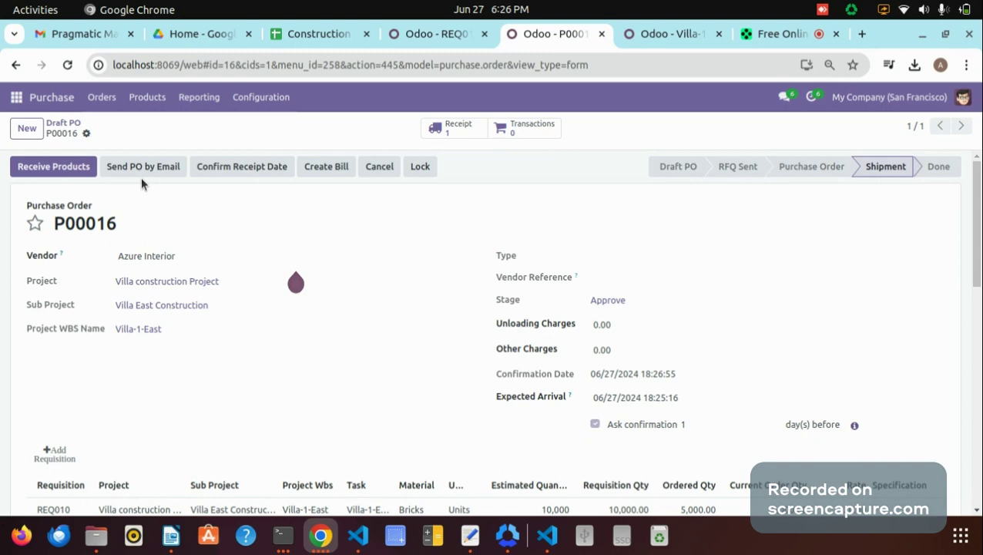
# Approve receipt WH/IN/00009 with remark 'ok', validate it, and create P00016's vendor bill
pyautogui.click(46, 167)
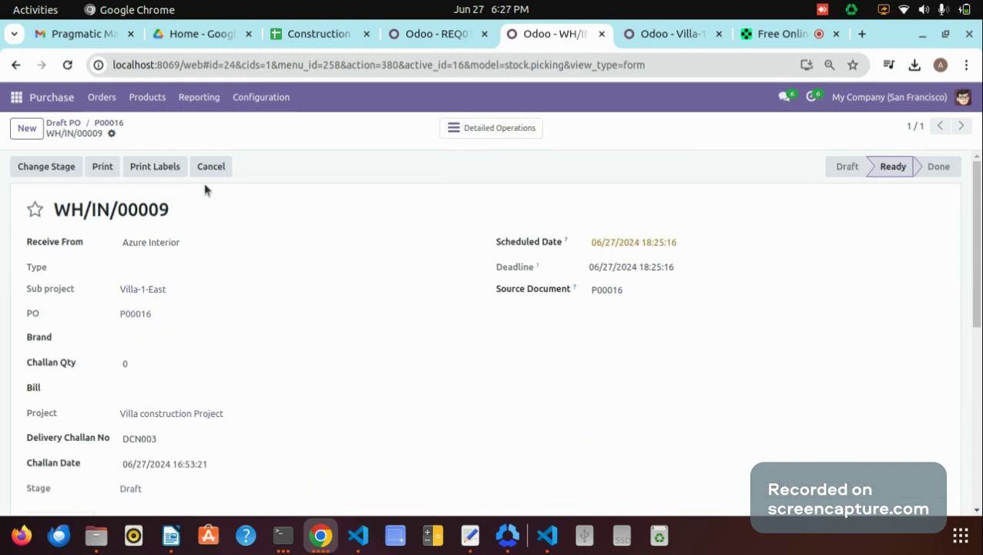
pyautogui.click(49, 169)
pyautogui.write('Approve')
pyautogui.click(463, 324)
pyautogui.write('ok')
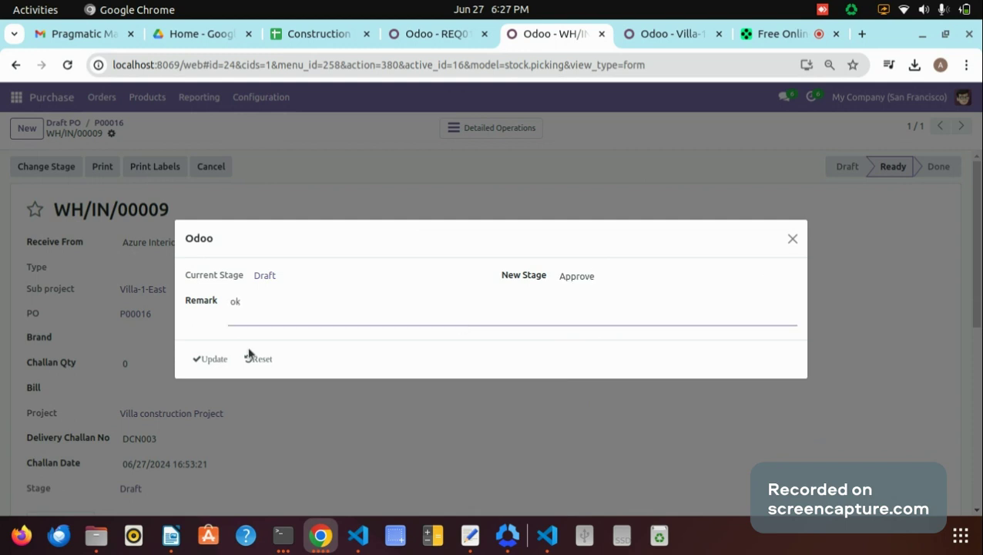
pyautogui.click(215, 359)
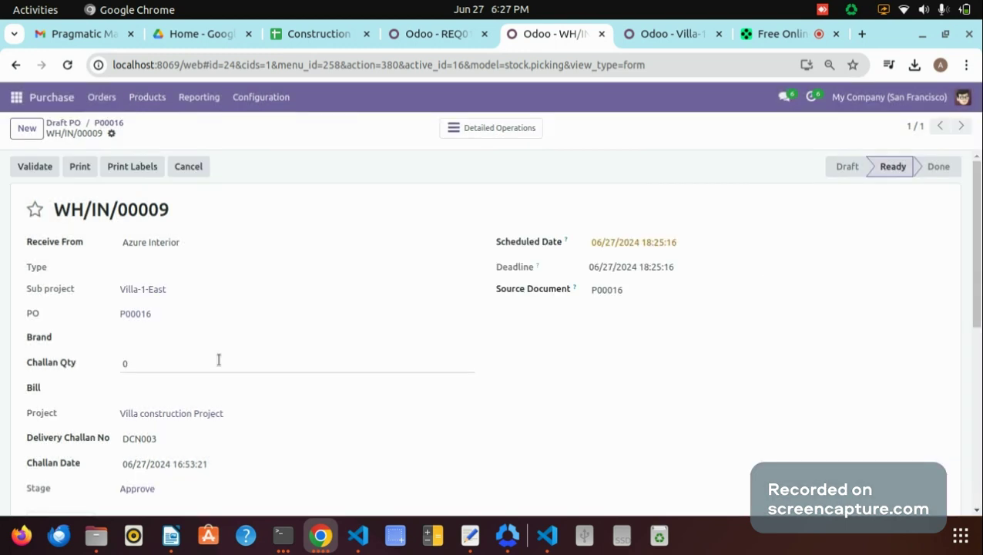
pyautogui.click(35, 166)
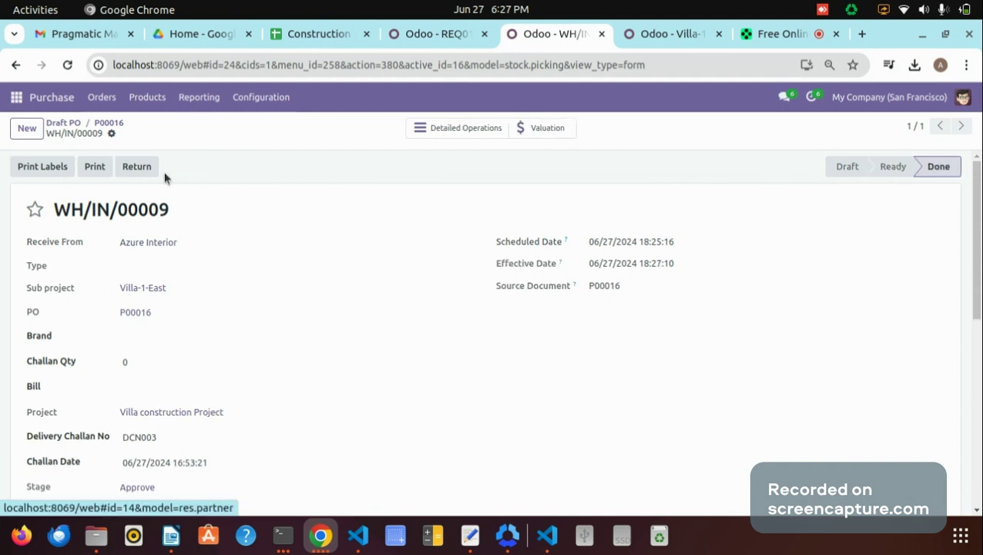
pyautogui.click(108, 123)
pyautogui.click(48, 171)
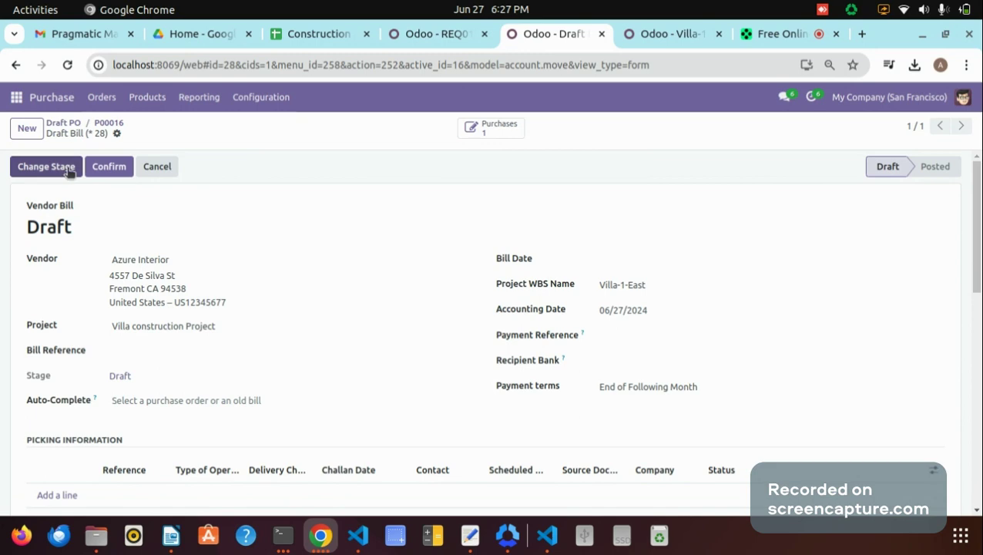
# Approve the vendor bill with remark 'ok' and attempt to confirm it
pyautogui.click(46, 168)
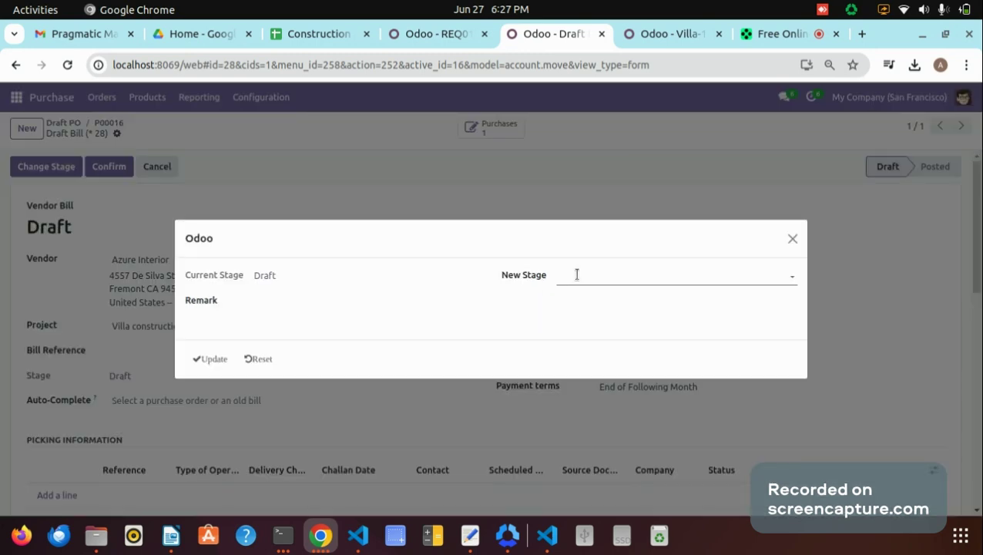
pyautogui.click(339, 306)
pyautogui.write('ok')
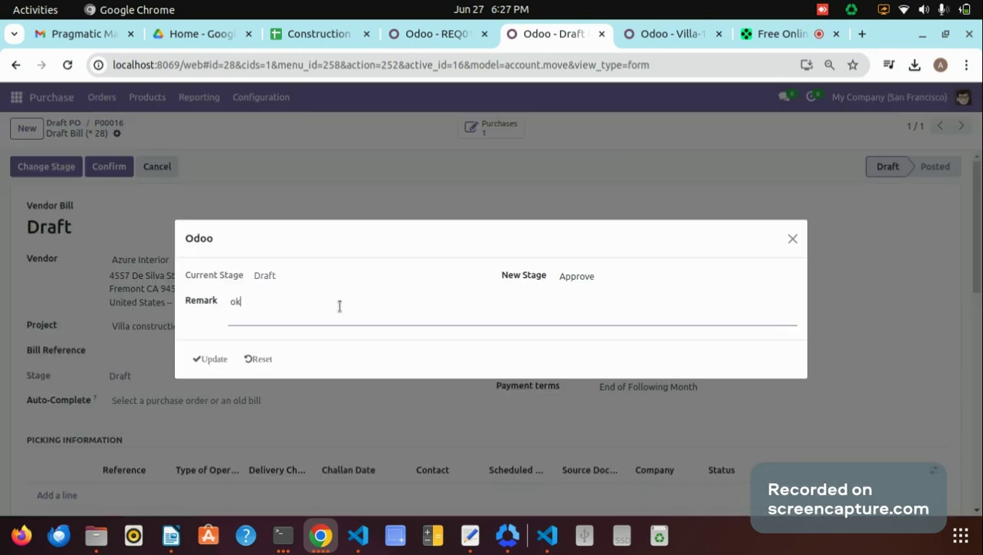
pyautogui.click(210, 358)
pyautogui.click(42, 171)
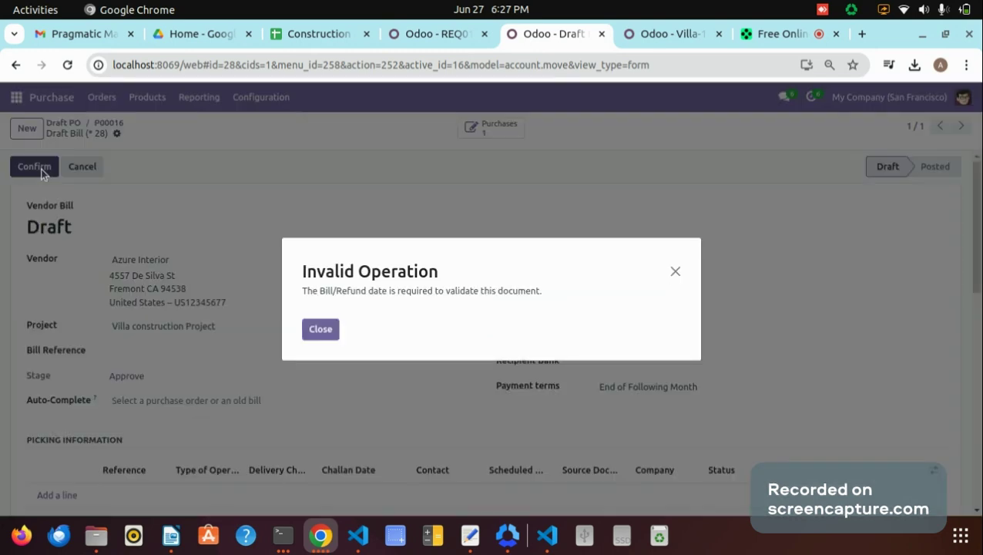
# Set the bill date to 06/27/2024, save to post BILL/2024/06/0004, and return to P00016
pyautogui.click(675, 270)
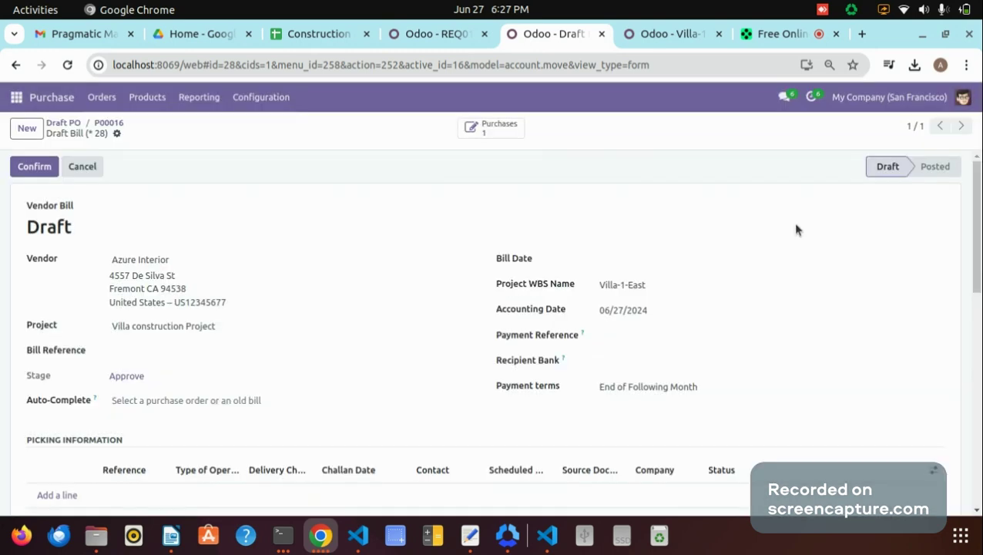
pyautogui.click(714, 262)
pyautogui.click(507, 334)
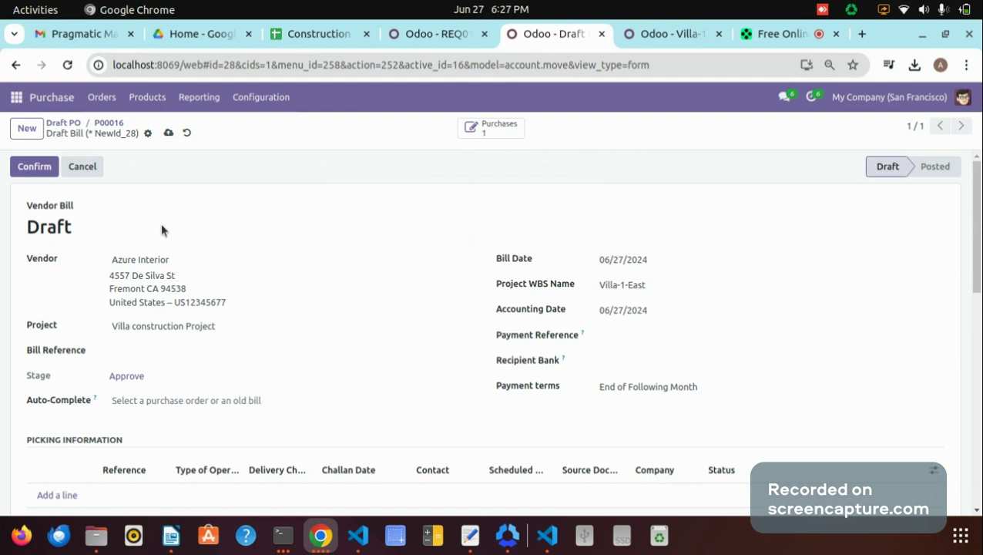
pyautogui.hotkey('alt', 's')
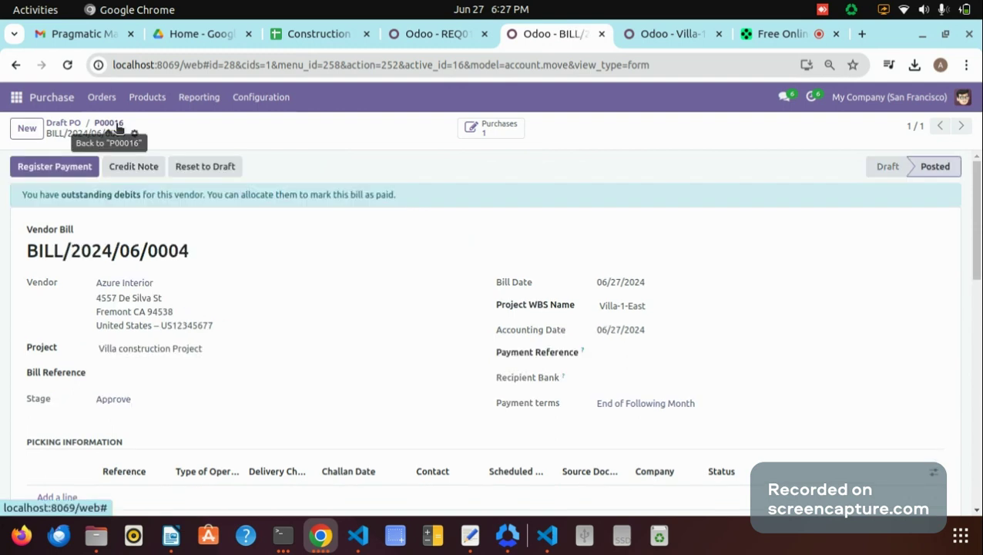
pyautogui.click(109, 124)
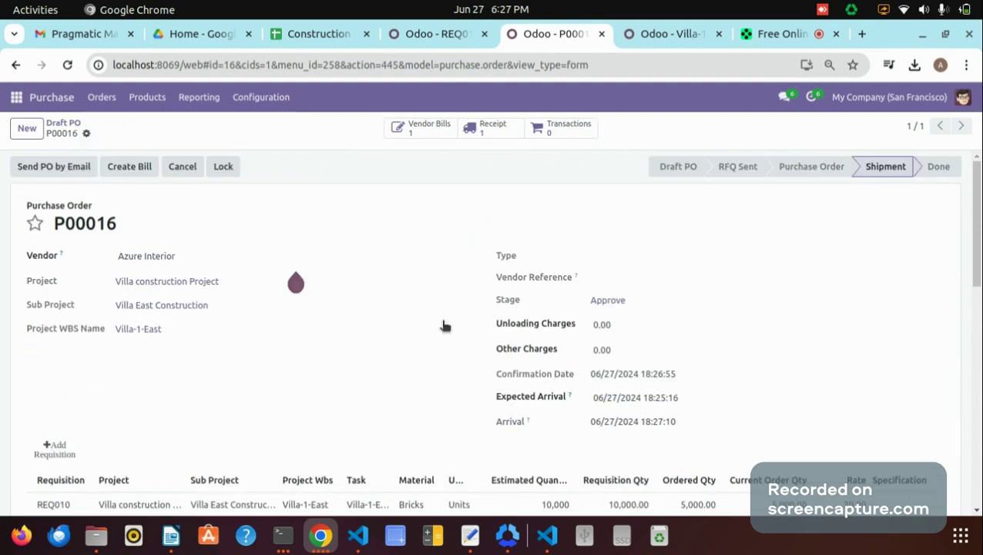
# Create draft P00017 for Azure Interior on Villa construction Project, Villa East Construction, Villa-1-East
pyautogui.click(63, 124)
pyautogui.click(27, 129)
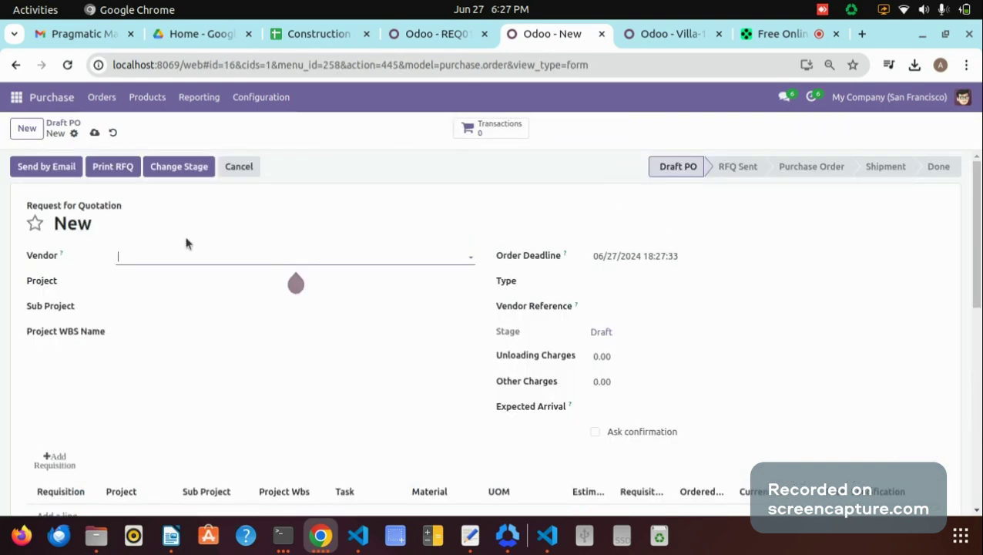
pyautogui.click(182, 255)
pyautogui.click(157, 281)
pyautogui.click(155, 282)
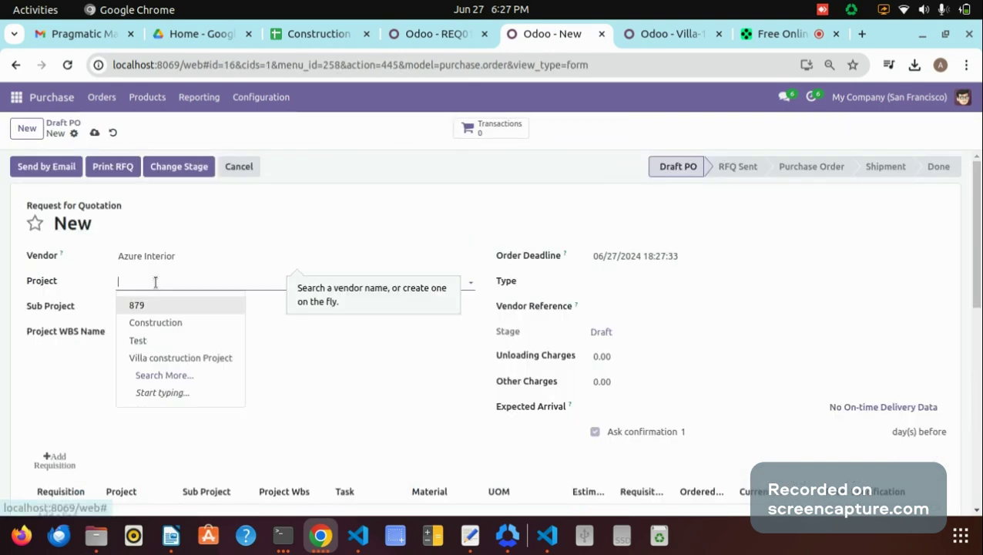
pyautogui.click(180, 356)
pyautogui.click(148, 307)
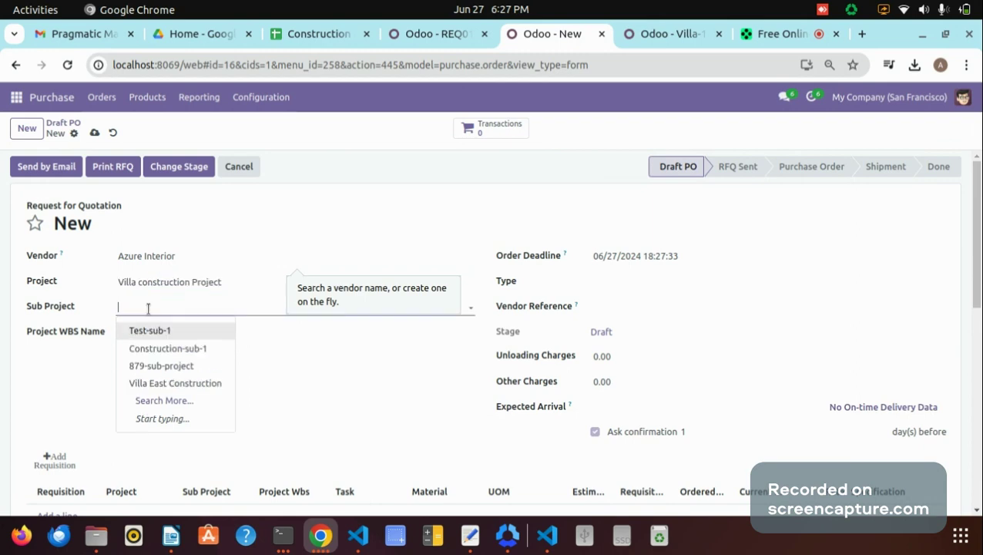
pyautogui.click(191, 385)
pyautogui.click(193, 334)
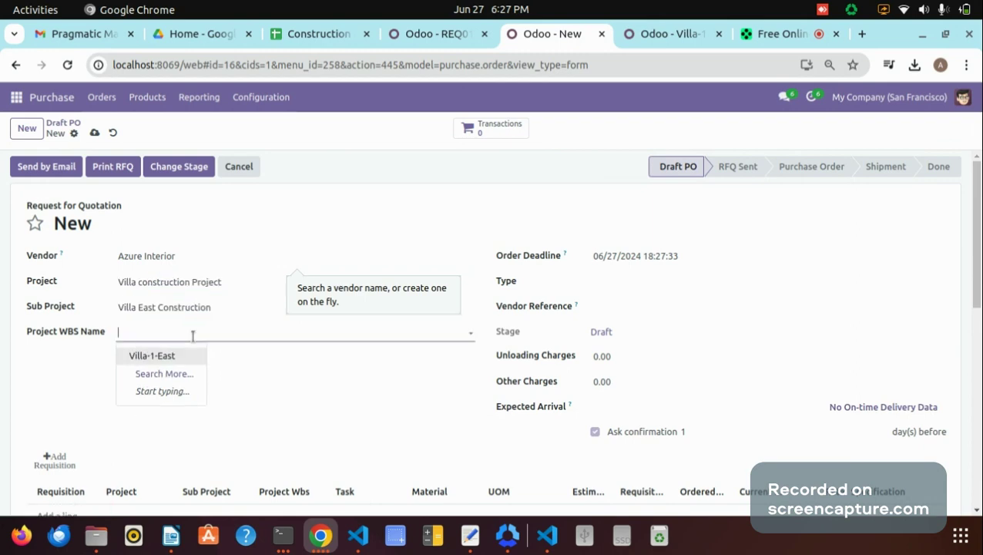
pyautogui.click(152, 355)
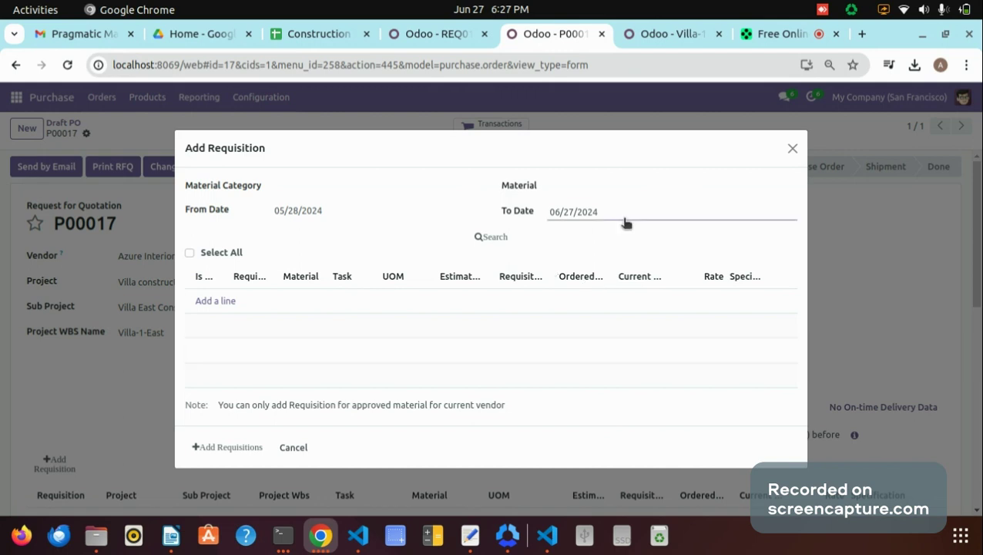
# Close the empty Add Requisition form and switch to the Google Sheets window
pyautogui.click(793, 149)
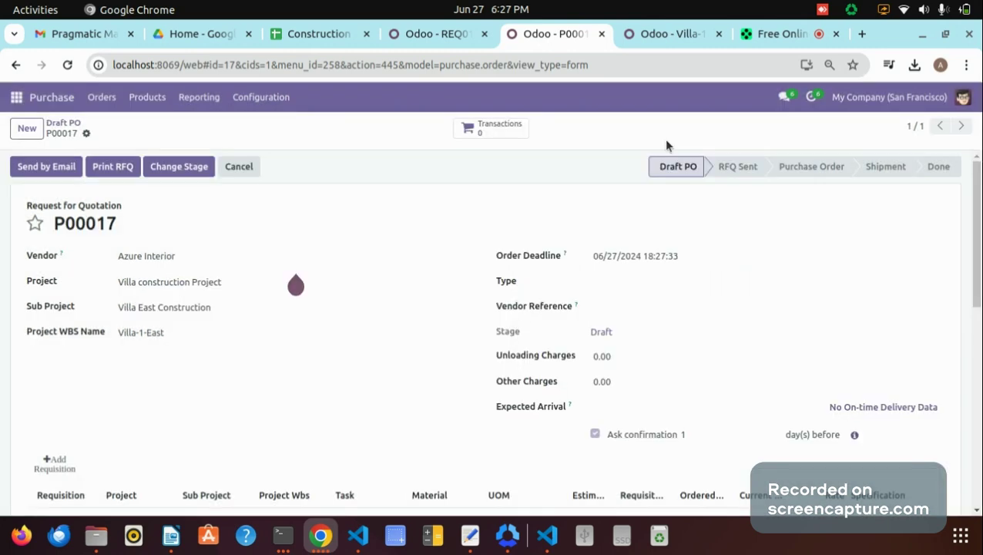
pyautogui.press('alt')
pyautogui.hotkey('alt', 'Tab')
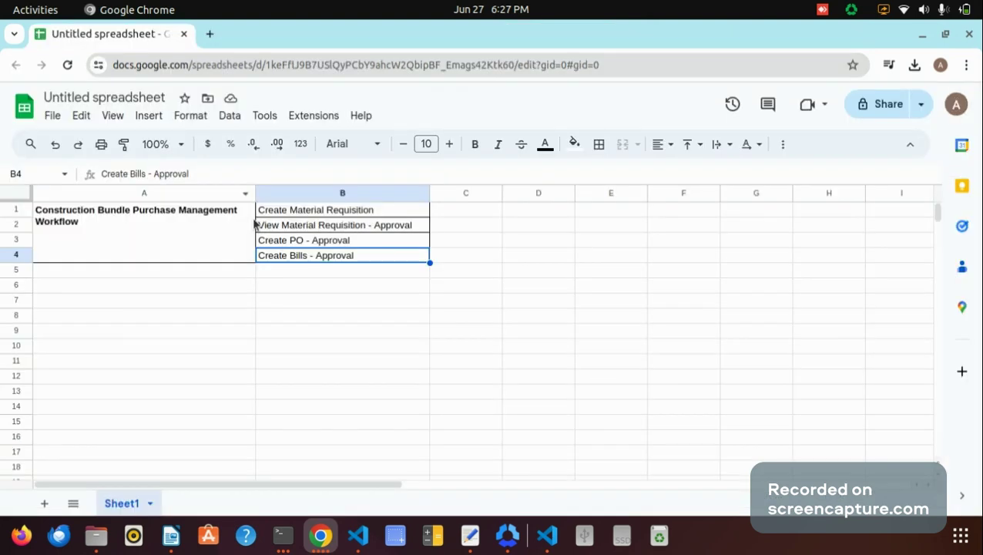
# Review the workflow title in A1:A4 and the first workflow step in B1
pyautogui.click(254, 222)
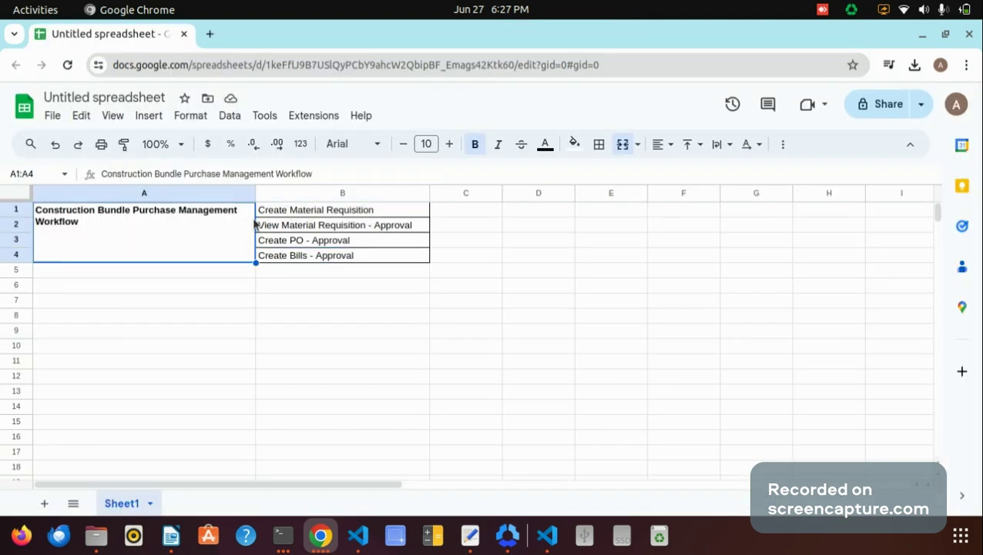
pyautogui.press('Right')
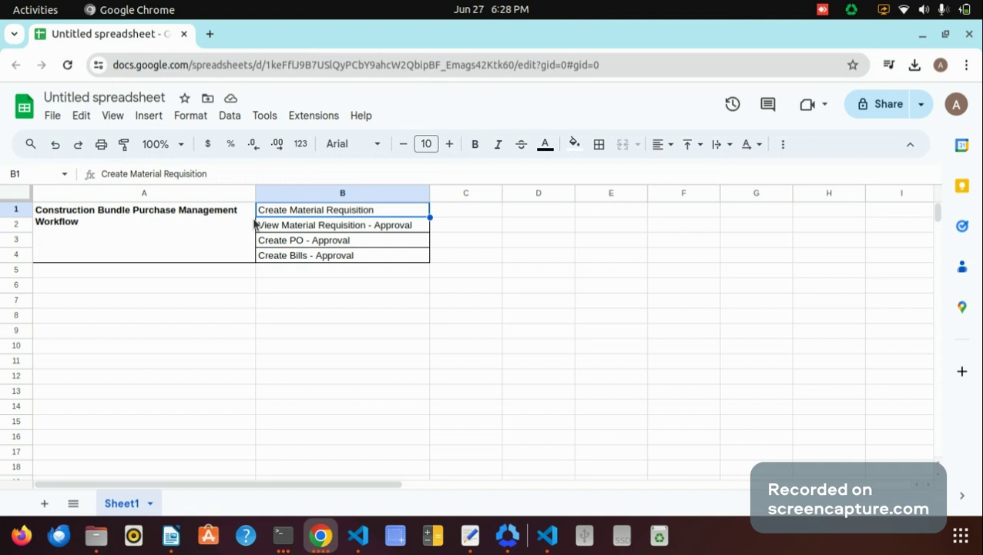
pyautogui.click(255, 222)
pyautogui.click(296, 213)
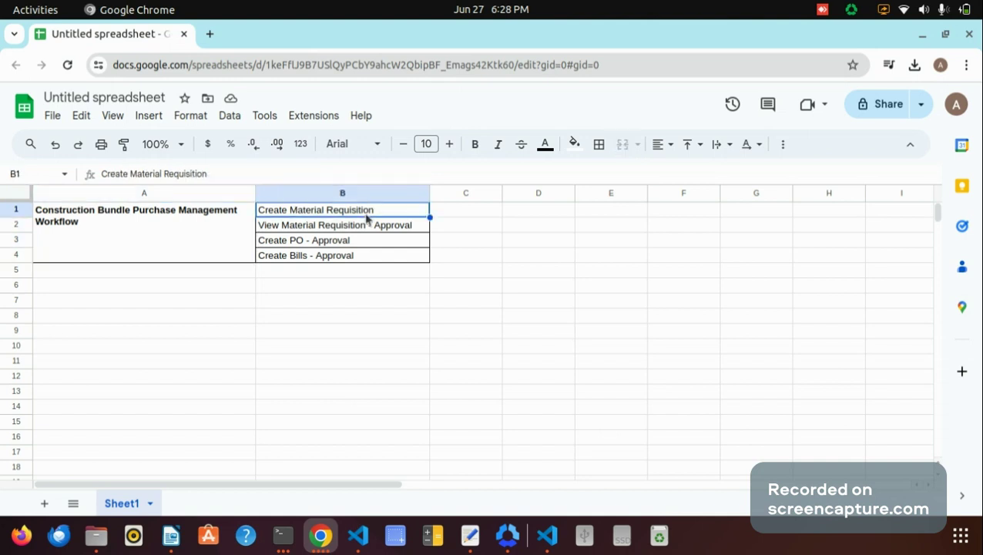